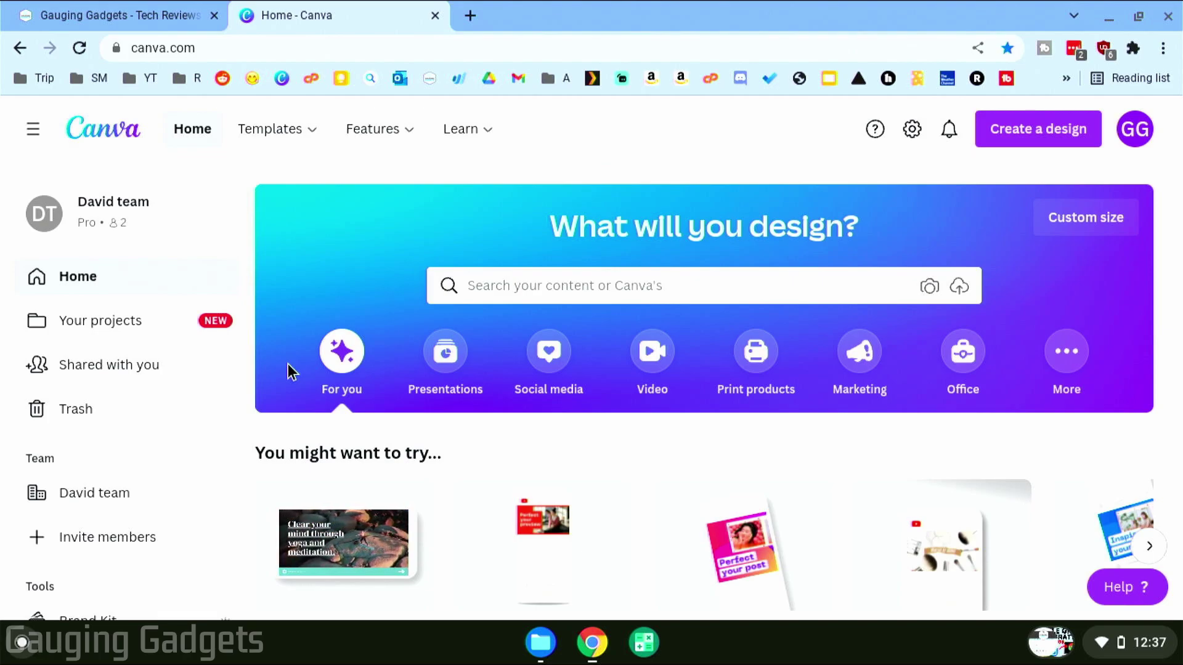
Step: Create a new blank video design and show the Uploads panel with its recording options
{"action": "left_click", "coordinate": [865, 201]}
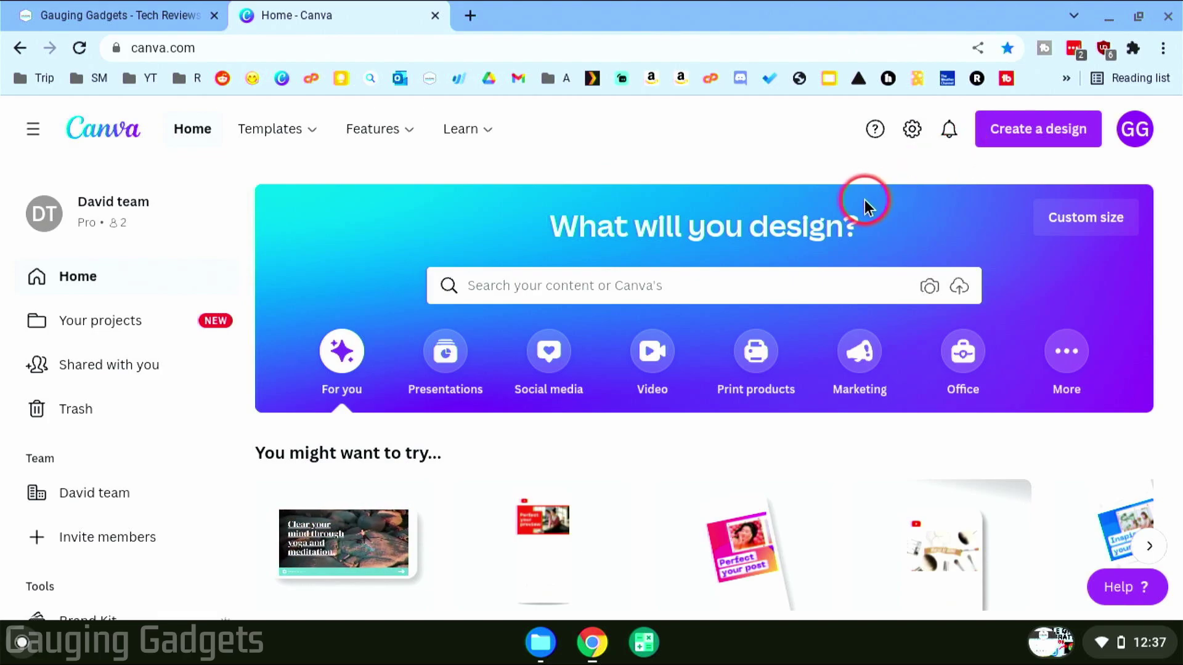
{"action": "left_click", "coordinate": [1042, 135]}
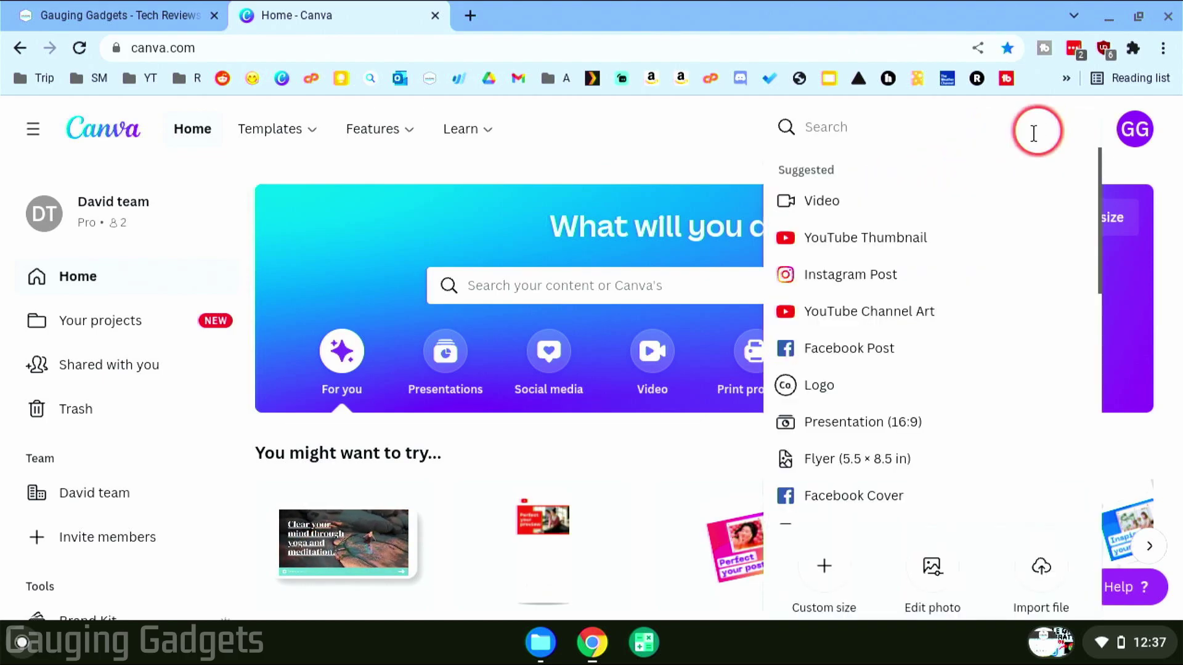
{"action": "left_click", "coordinate": [899, 201]}
{"action": "left_click", "coordinate": [815, 208]}
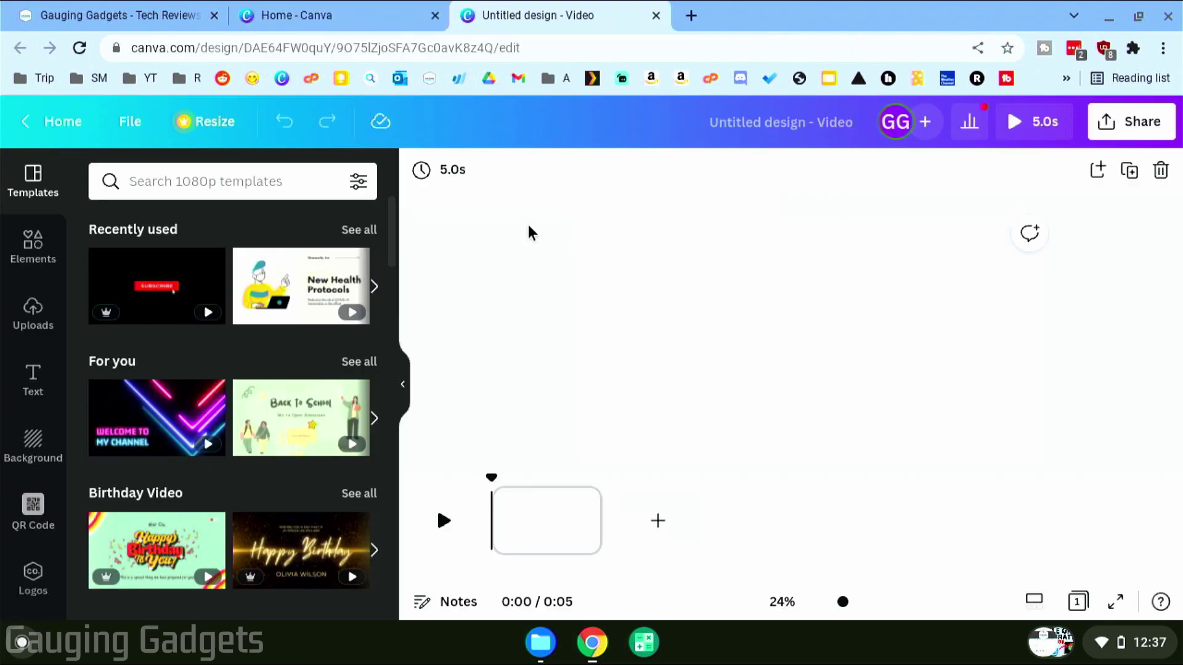
{"action": "left_click", "coordinate": [811, 262]}
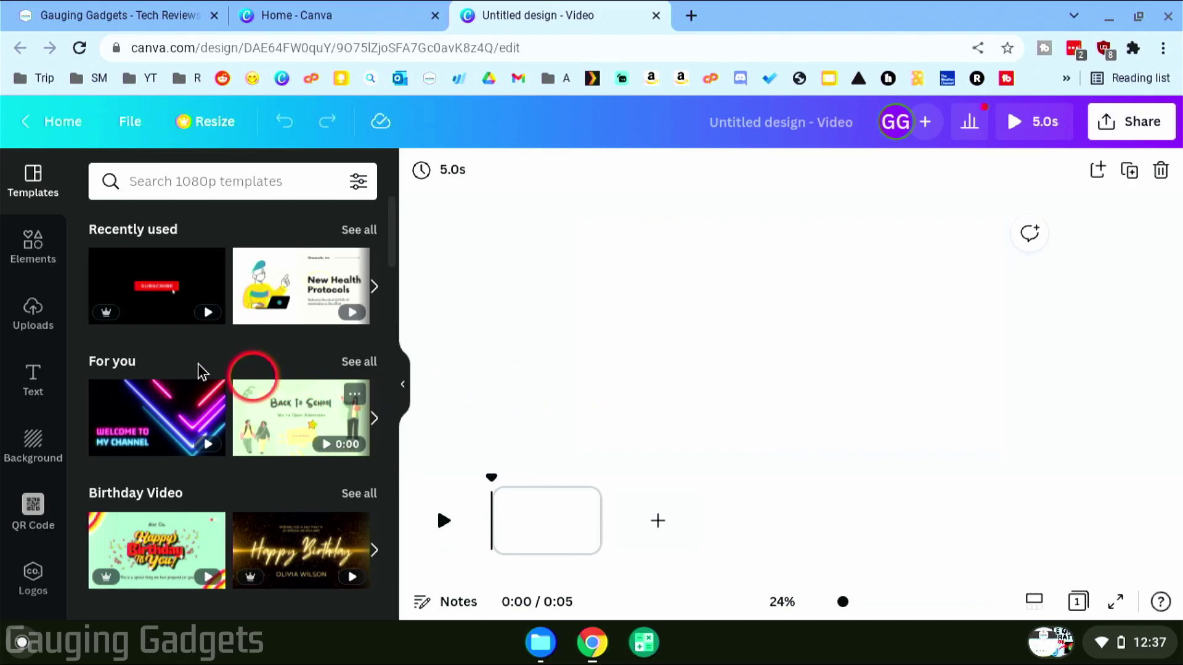
{"action": "left_click", "coordinate": [47, 322]}
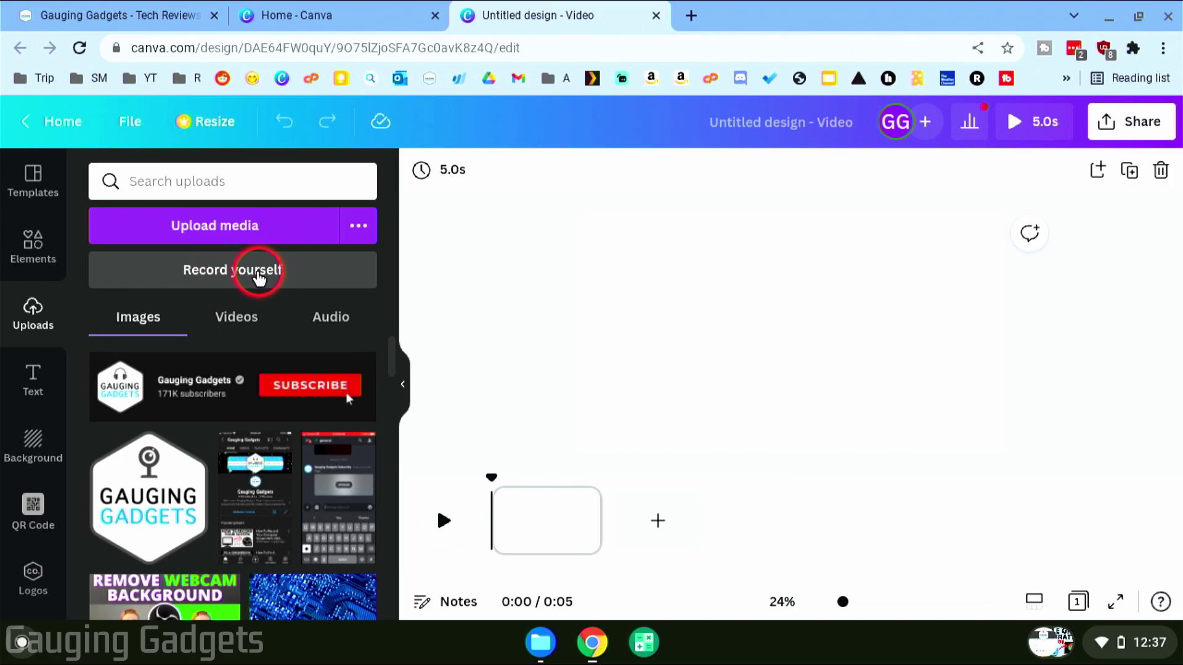
Step: Open the Record yourself studio and allow camera and microphone access
{"action": "left_click", "coordinate": [261, 269]}
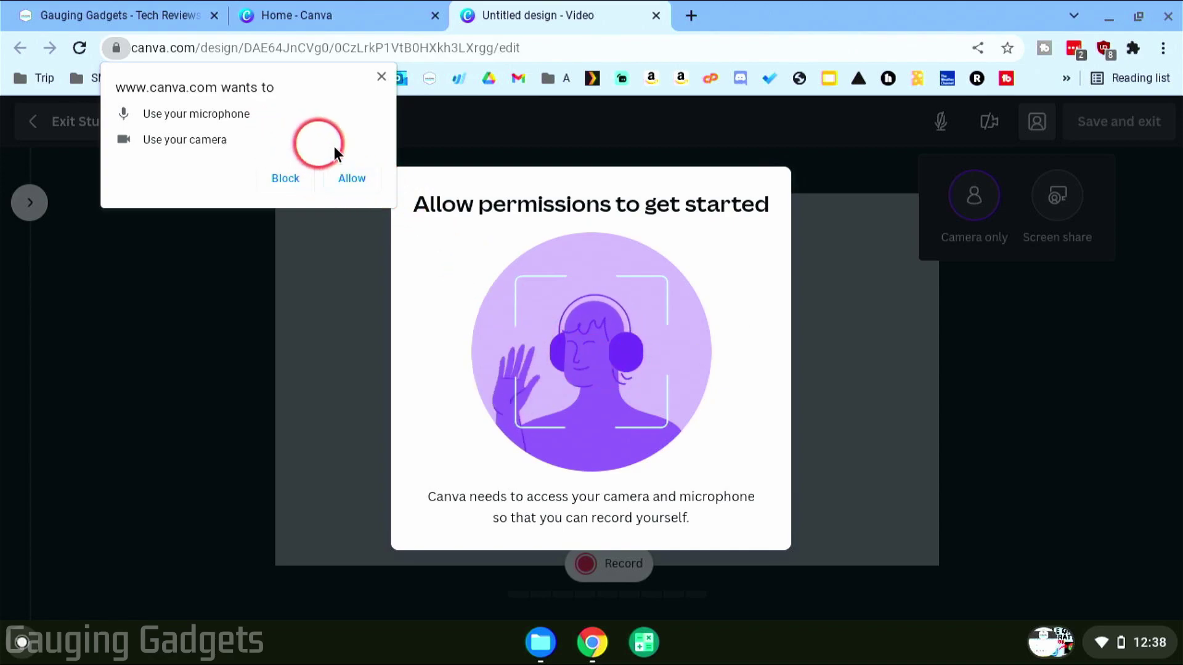
{"action": "left_click", "coordinate": [354, 181]}
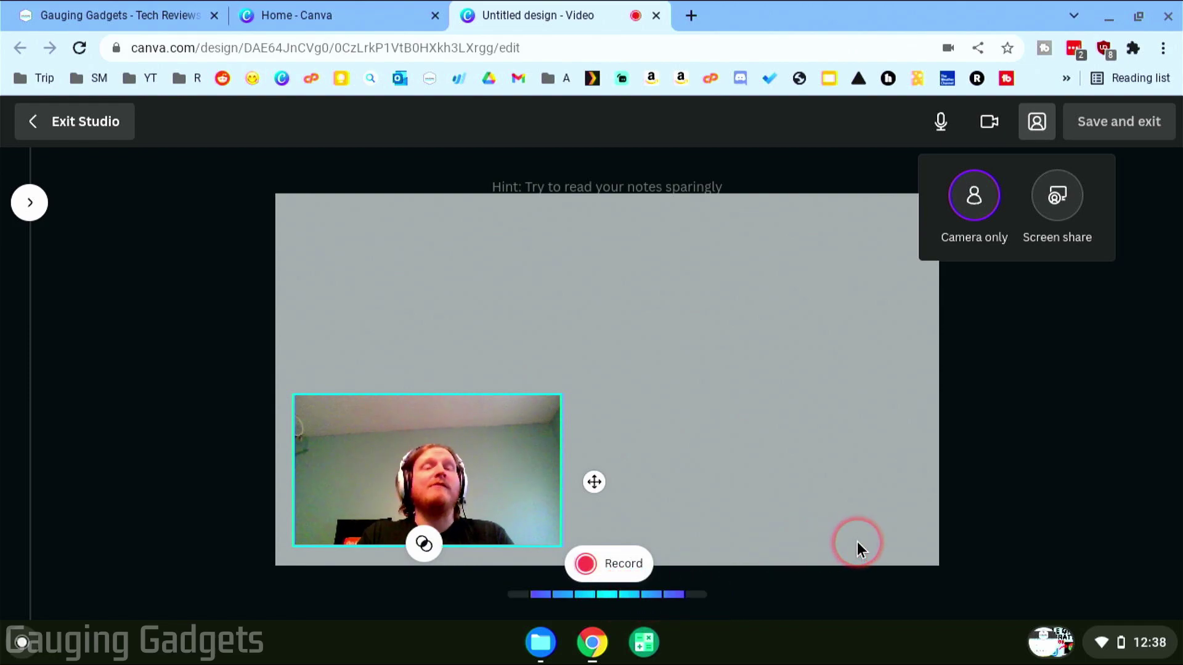
{"action": "left_click", "coordinate": [1076, 424]}
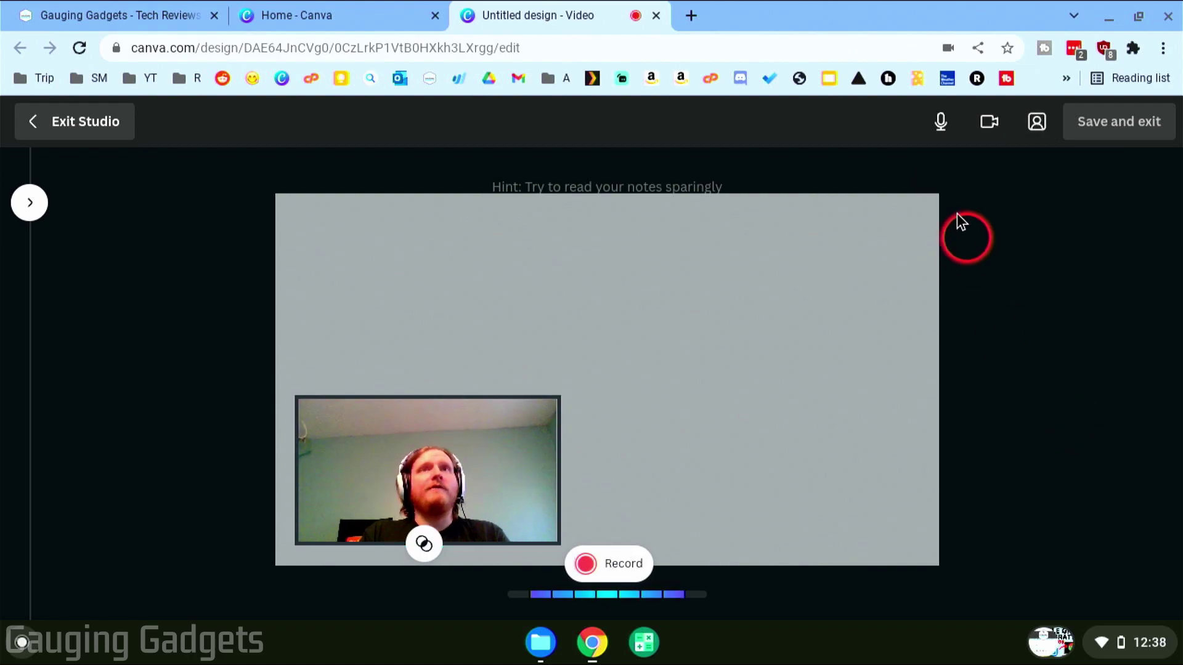
{"action": "left_click", "coordinate": [941, 123]}
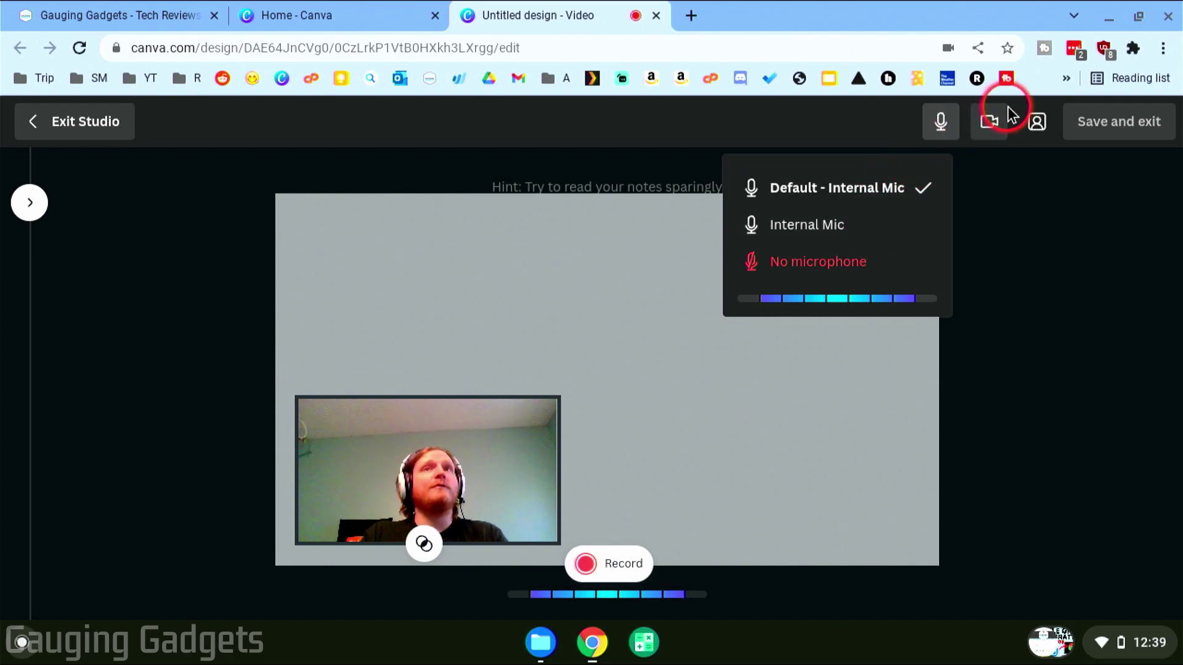
{"action": "left_click", "coordinate": [989, 126]}
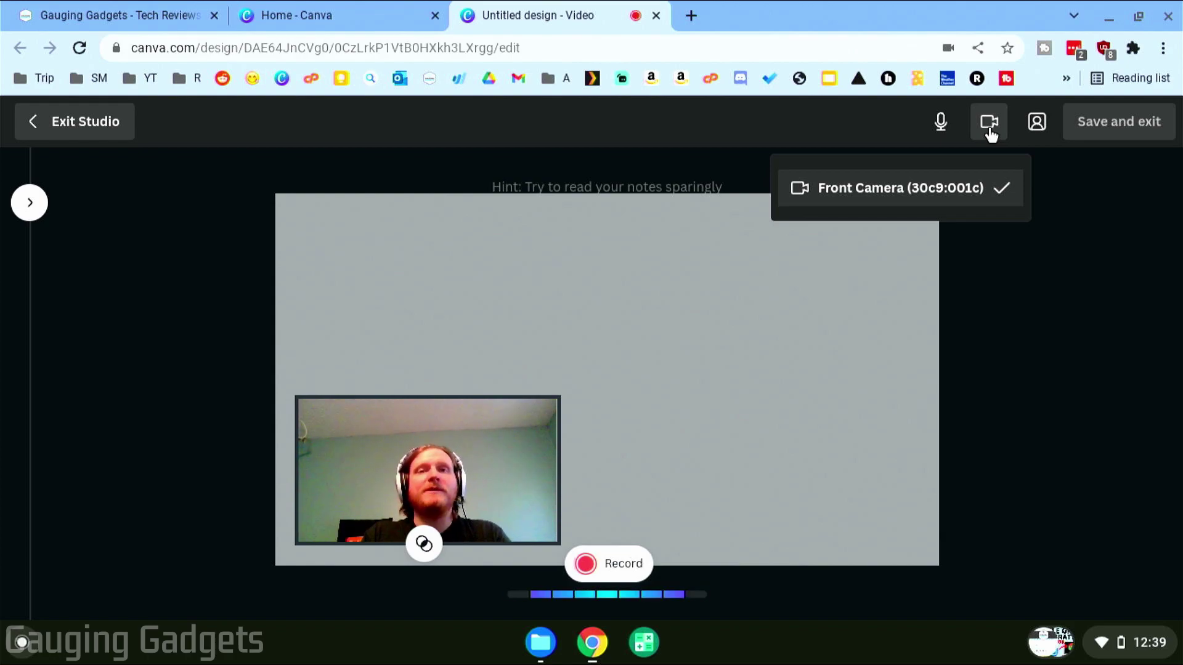
{"action": "left_click", "coordinate": [1009, 230]}
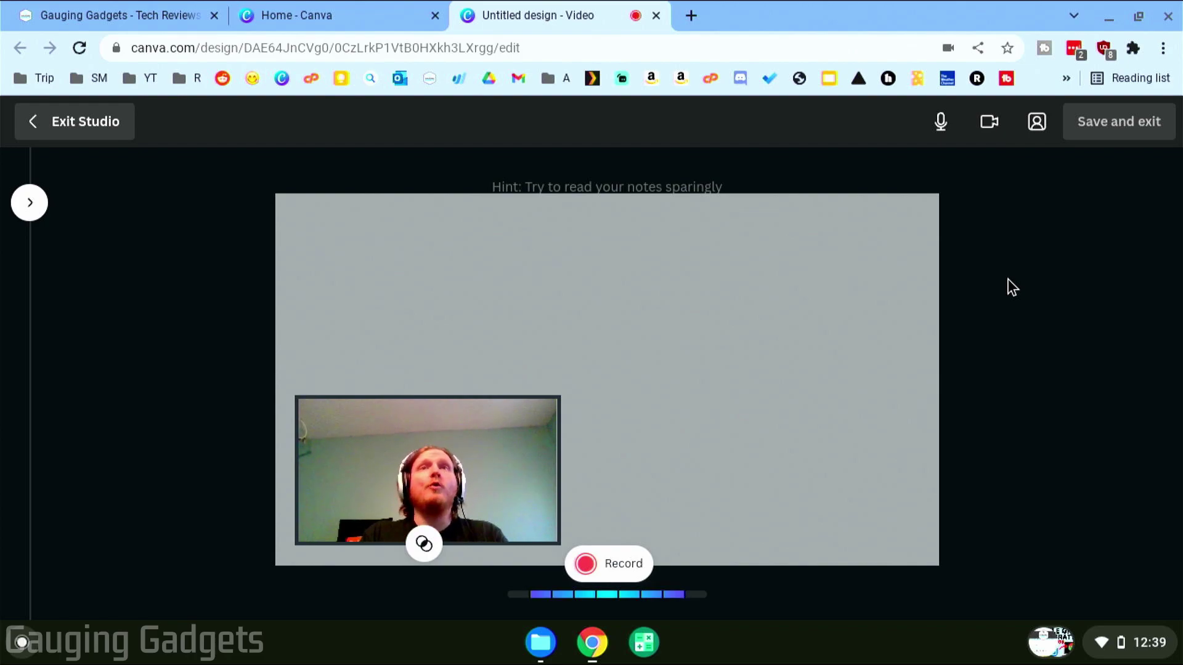
Step: Switch the studio to Screen share and share the entire Built-in display
{"action": "left_click", "coordinate": [1037, 131]}
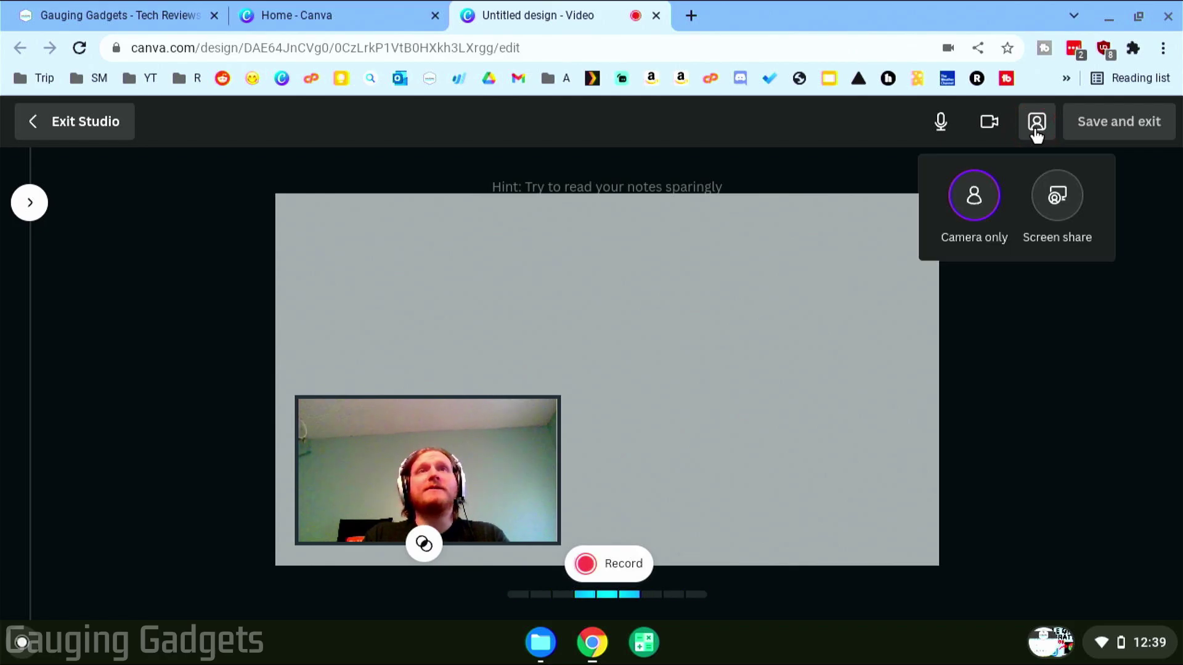
{"action": "left_click", "coordinate": [1057, 203]}
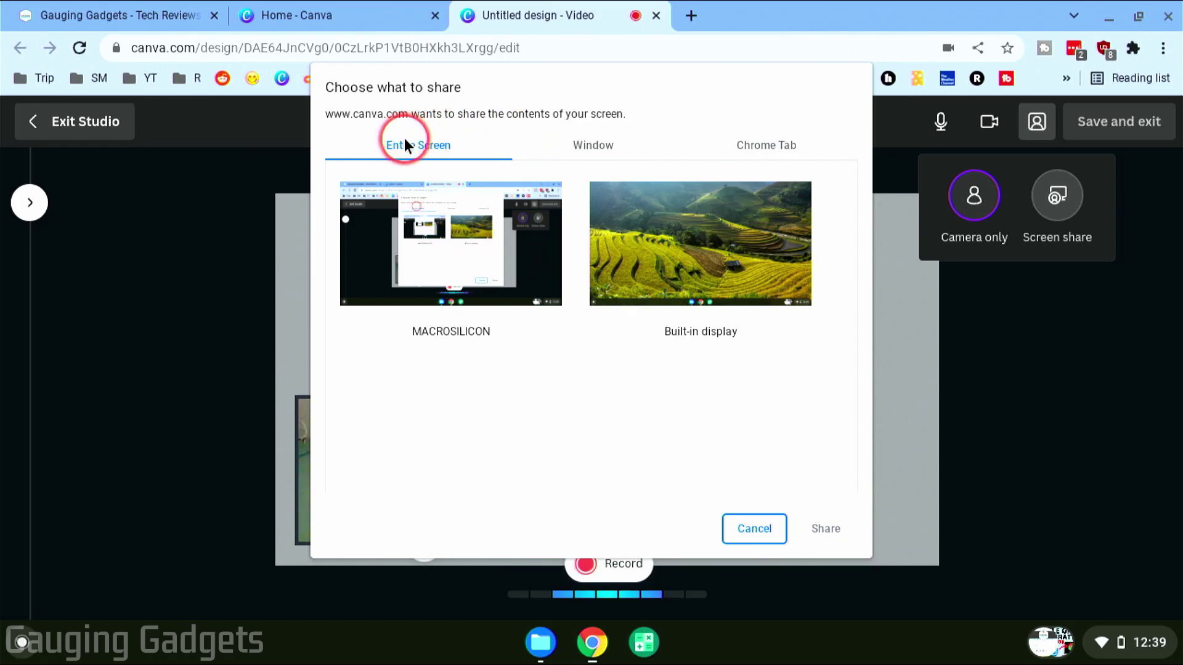
{"action": "left_click", "coordinate": [595, 146]}
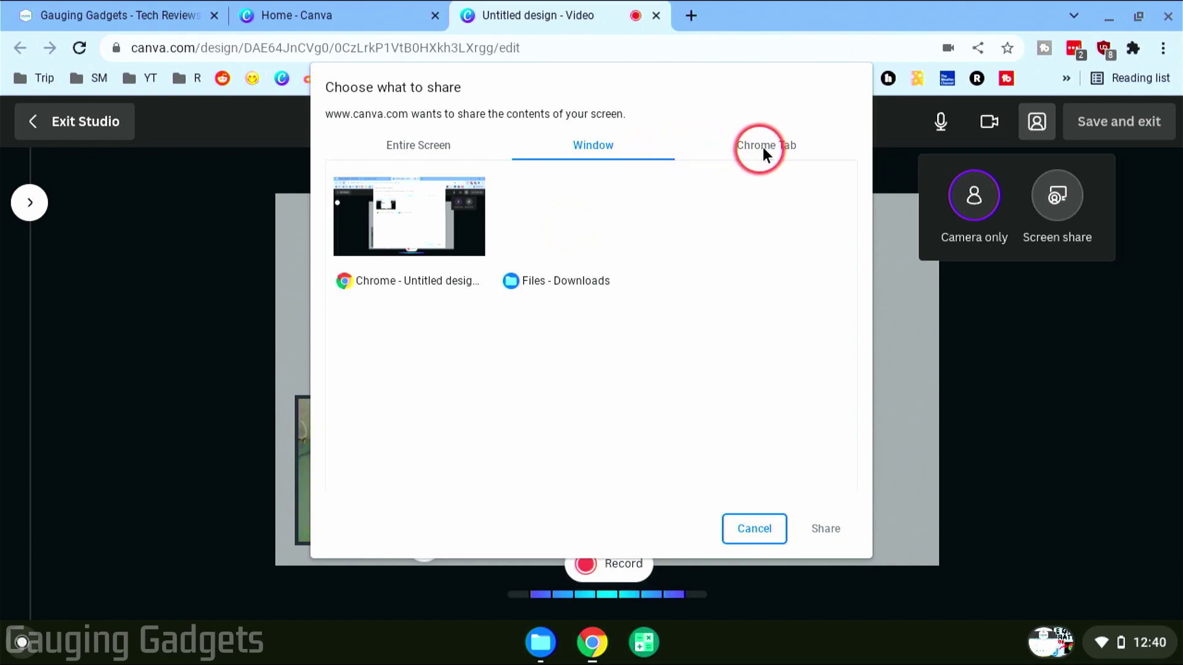
{"action": "left_click", "coordinate": [783, 143]}
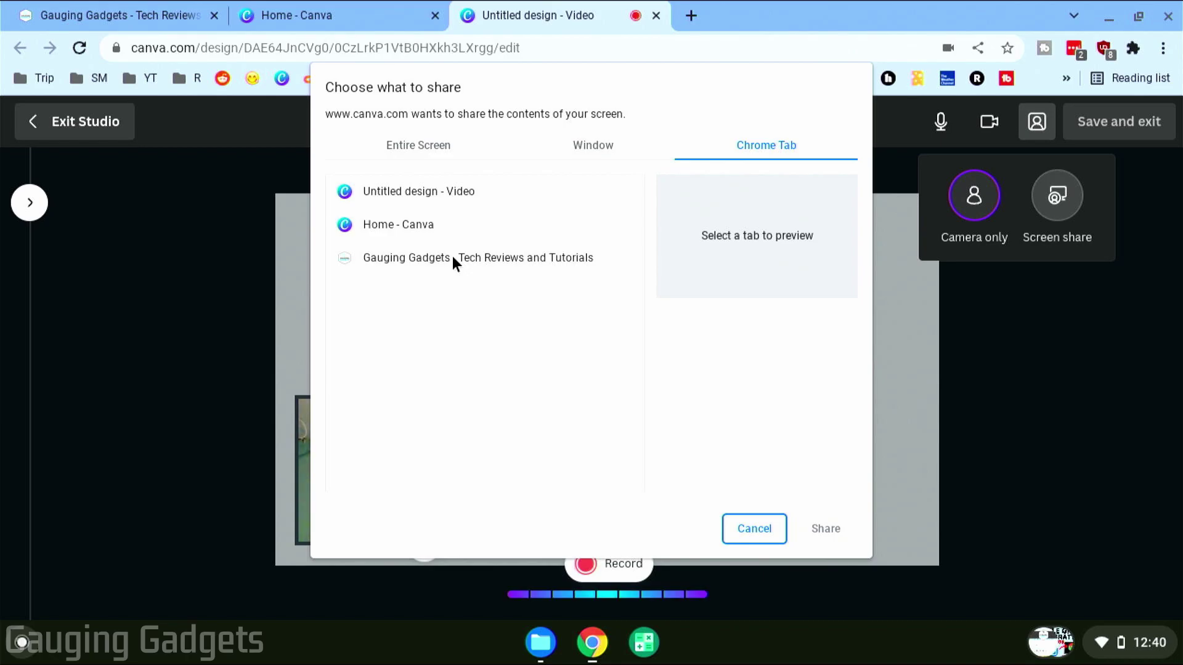
{"action": "left_click", "coordinate": [416, 144]}
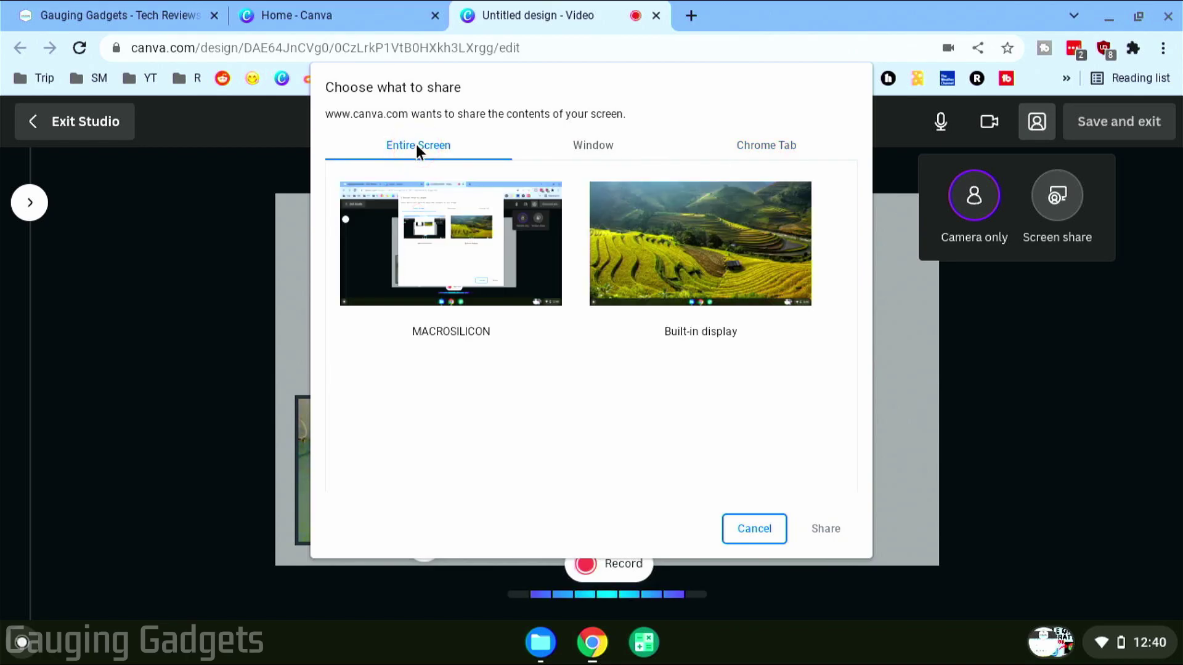
{"action": "left_click", "coordinate": [682, 262]}
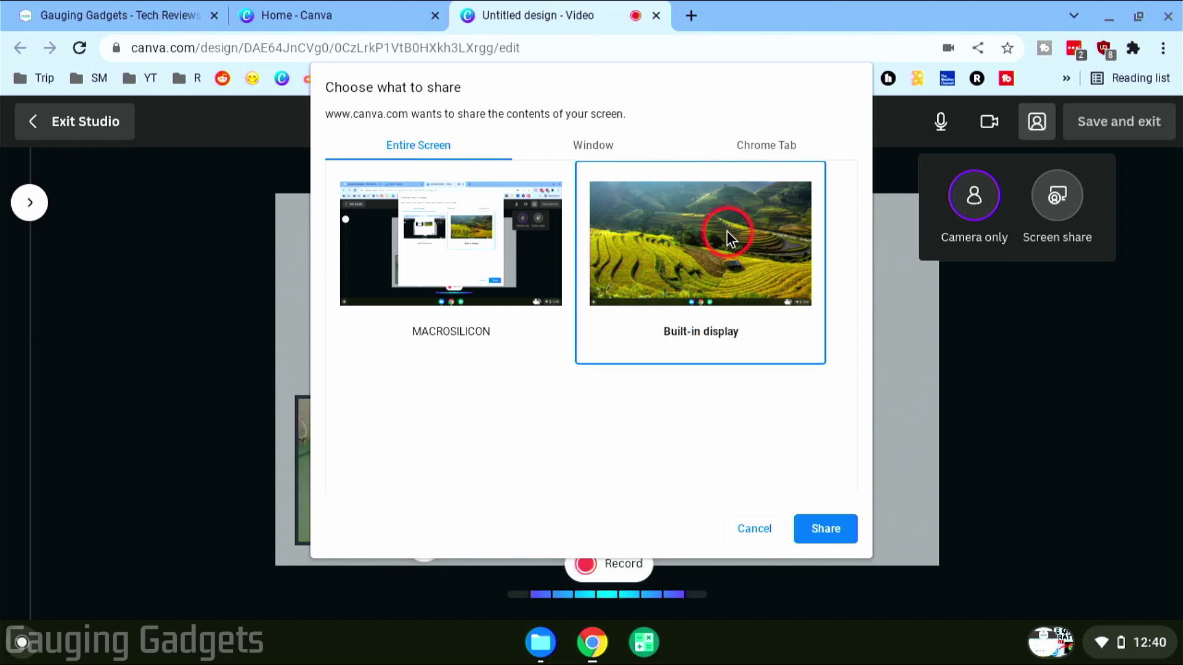
{"action": "left_click", "coordinate": [821, 529]}
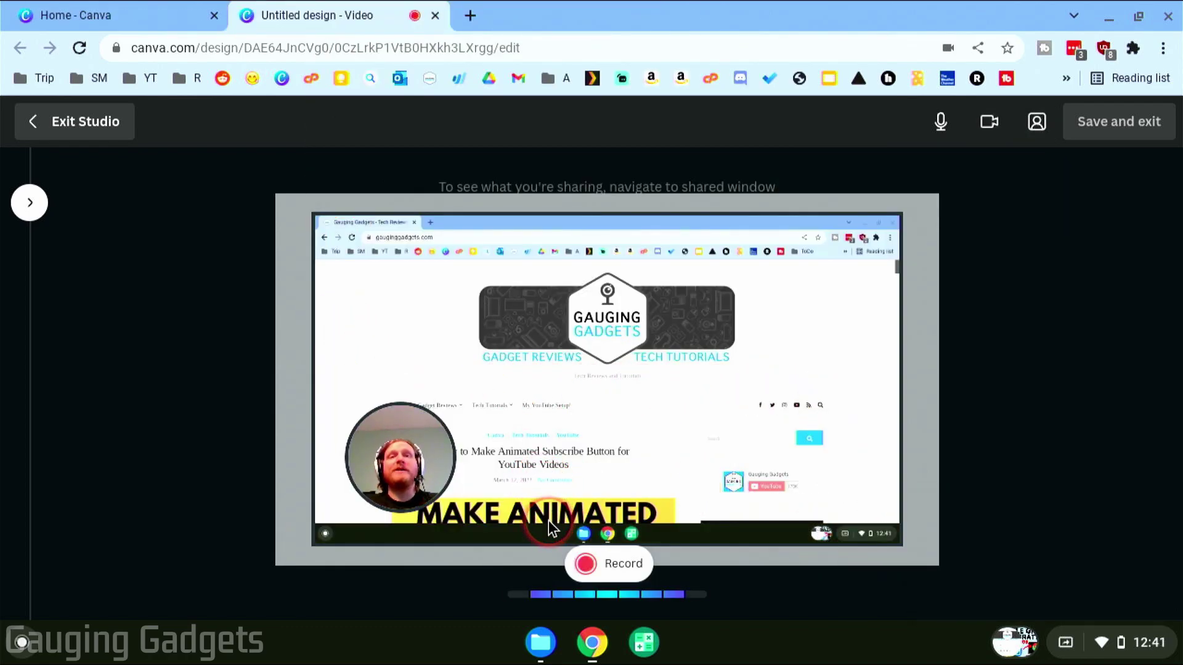
Step: Record screen and webcam while scrolling the site, opening the iCloud photos article and the launcher
{"action": "left_click", "coordinate": [604, 569]}
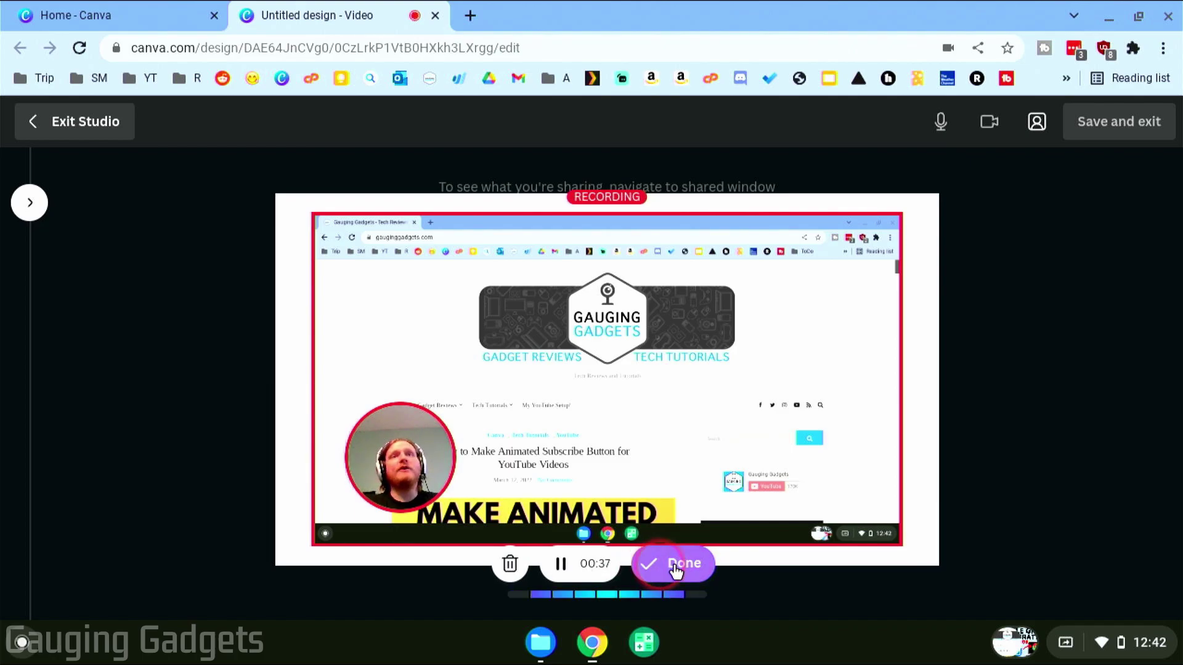
{"action": "left_click", "coordinate": [678, 563]}
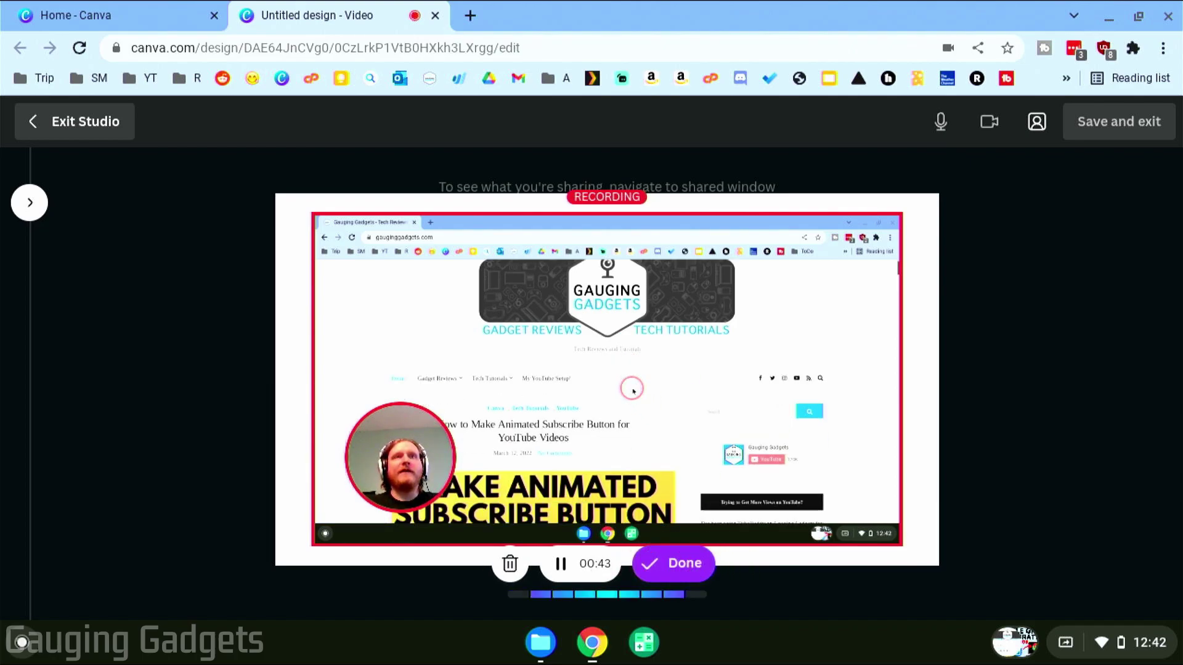
{"action": "scroll", "coordinate": [633, 391], "scroll_direction": "down", "scroll_amount": 5}
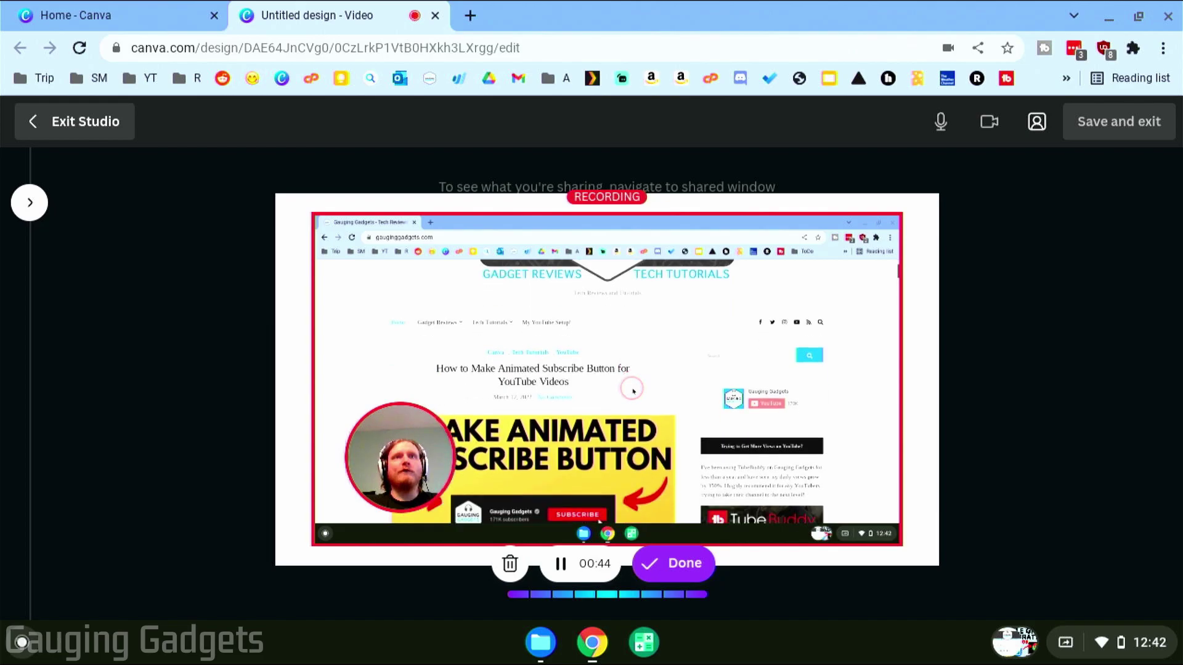
{"action": "scroll", "coordinate": [599, 343], "scroll_direction": "down", "scroll_amount": 5}
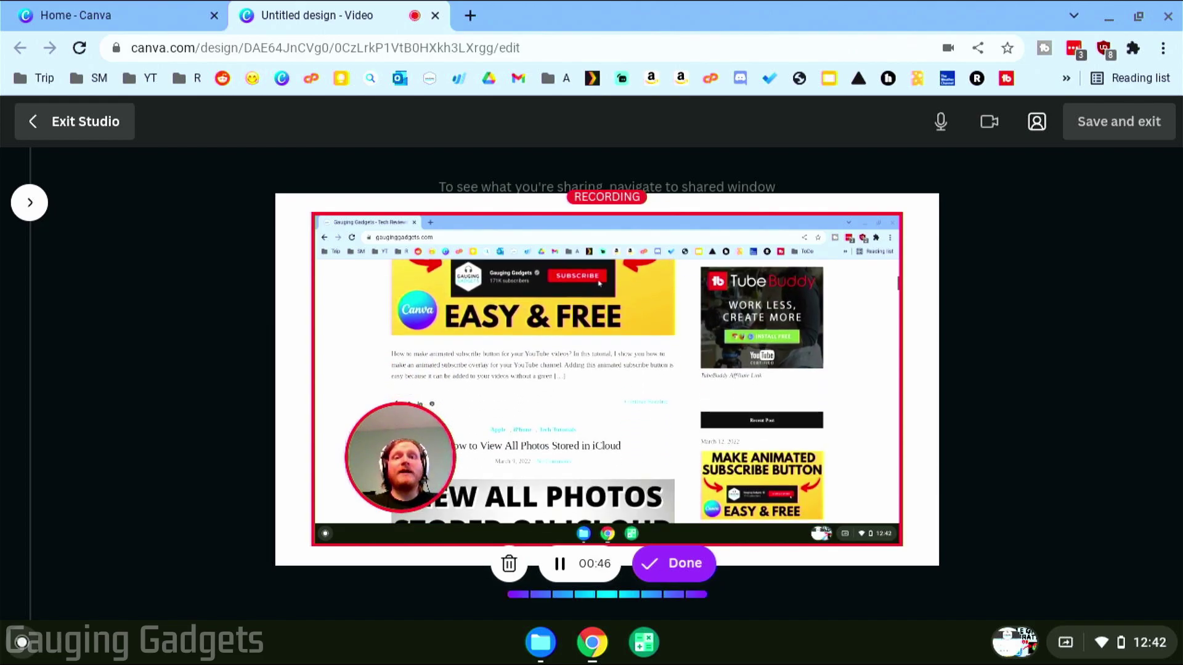
{"action": "scroll", "coordinate": [513, 353], "scroll_direction": "down", "scroll_amount": 3}
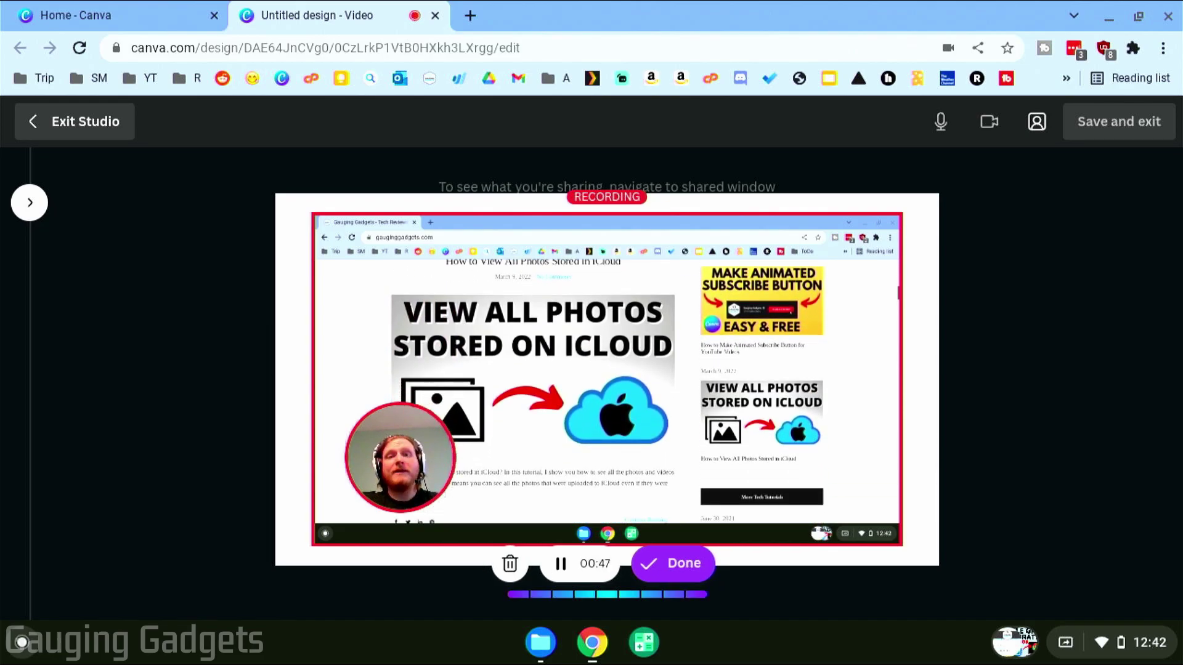
{"action": "left_click", "coordinate": [513, 354]}
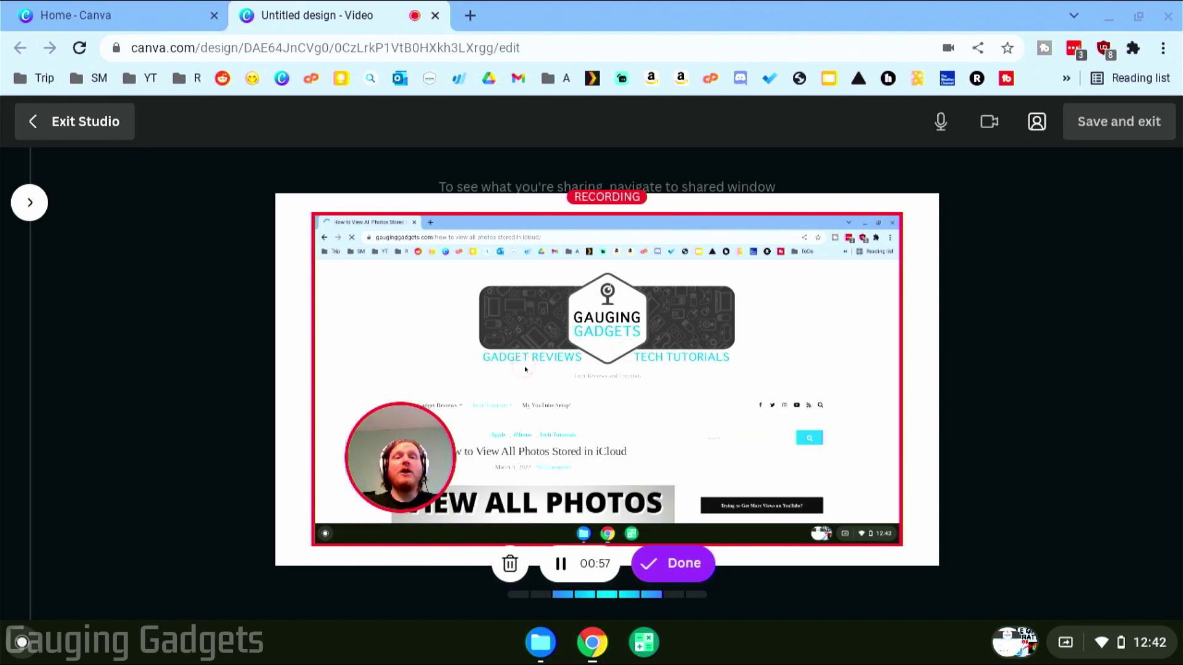
{"action": "left_click", "coordinate": [325, 533]}
{"action": "key", "text": "Escape"}
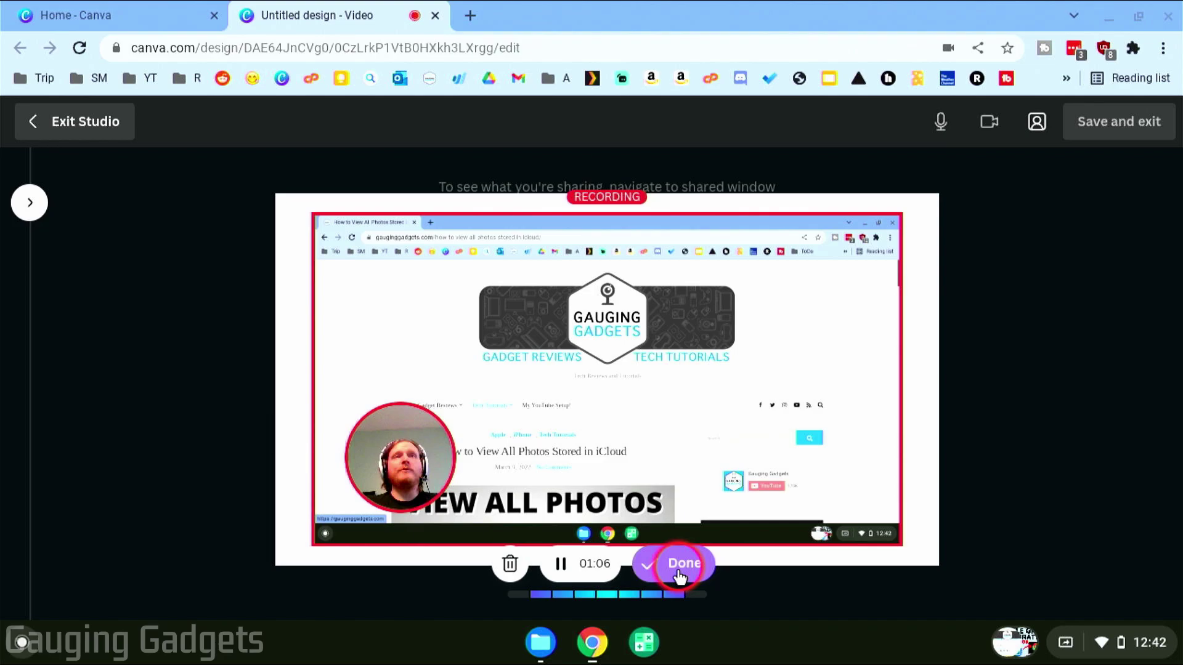
Step: Finish the recording, preview it with play and pause, then save and exit to the editor
{"action": "left_click", "coordinate": [675, 567]}
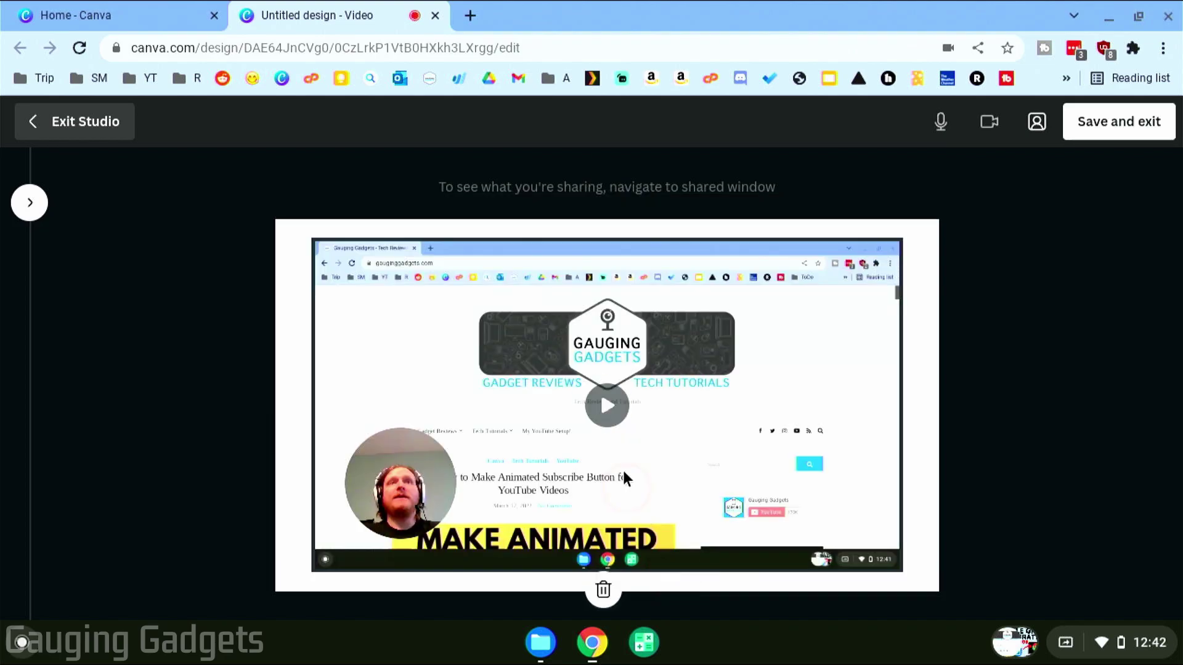
{"action": "left_click", "coordinate": [607, 409]}
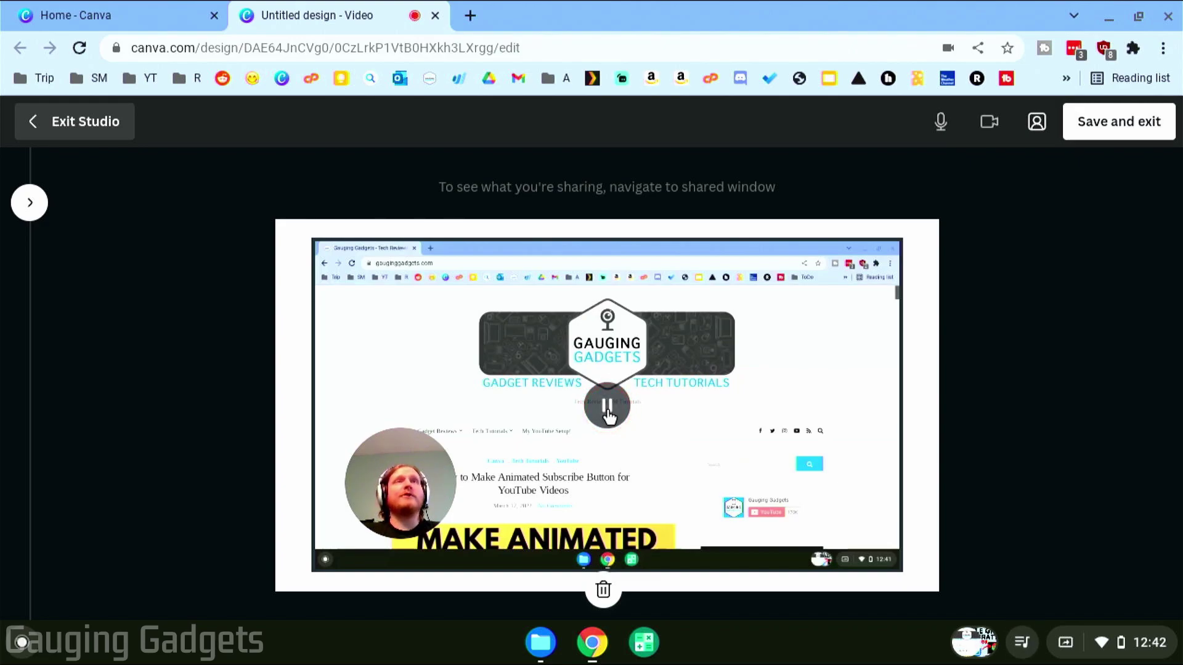
{"action": "left_click", "coordinate": [606, 406]}
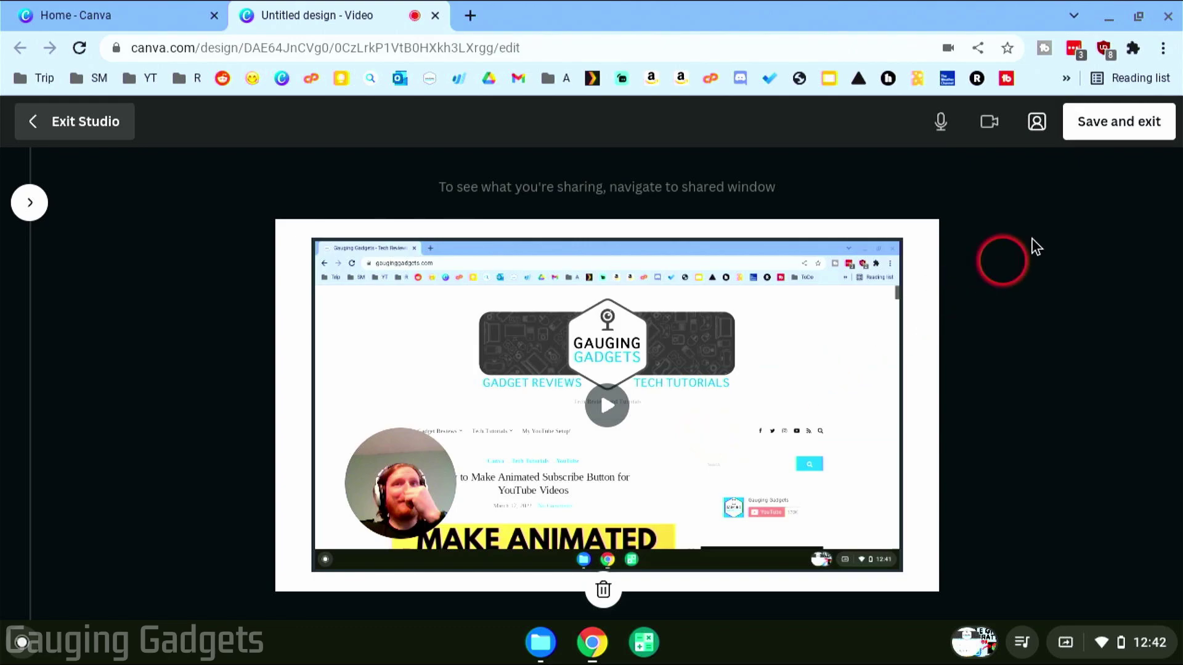
{"action": "left_click", "coordinate": [1122, 124]}
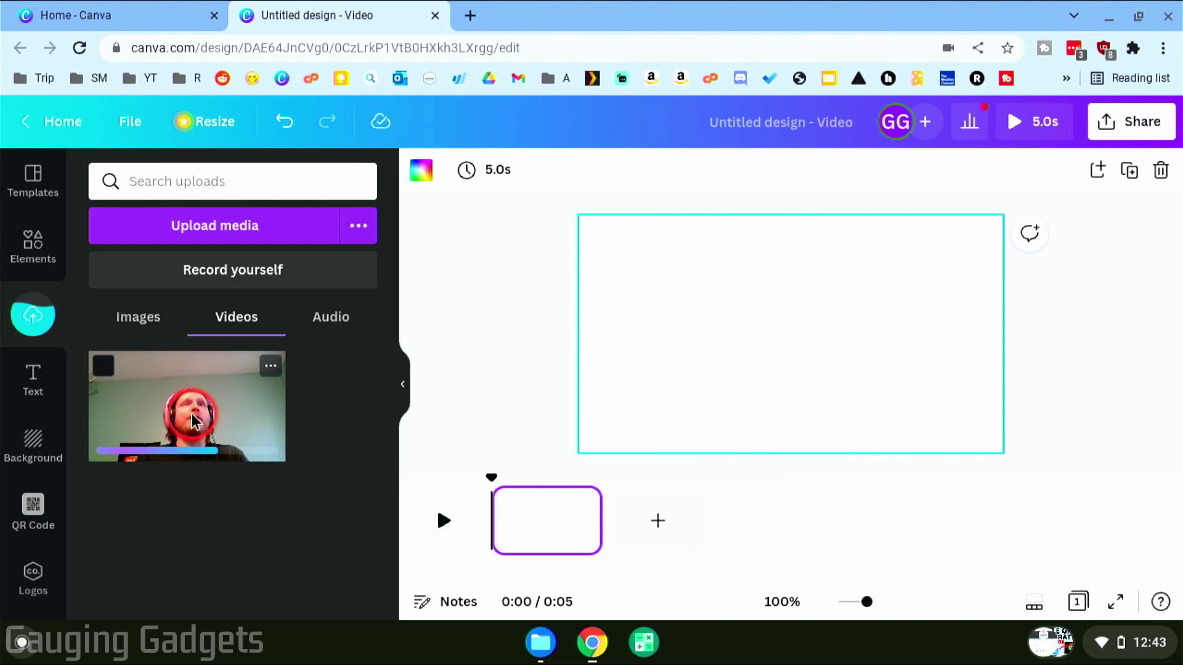
Step: Add the 1:07 screen recording to the page and move the webcam bubble top-left
{"action": "left_click", "coordinate": [193, 421]}
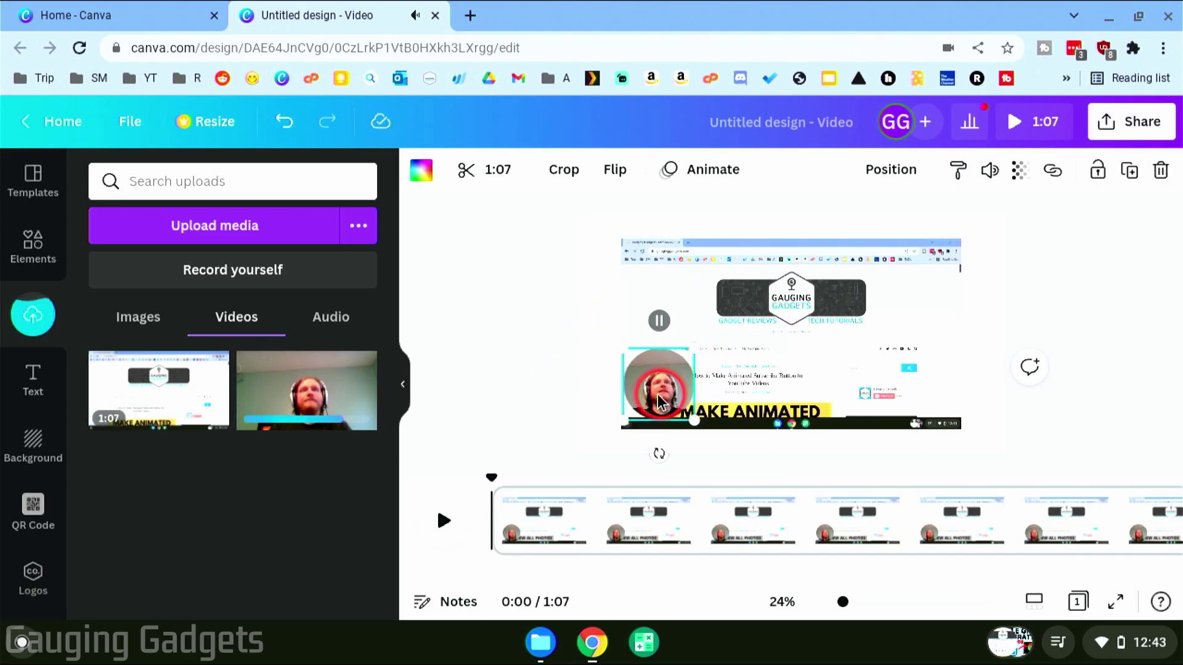
{"action": "left_click_drag", "start_coordinate": [658, 402], "coordinate": [679, 302]}
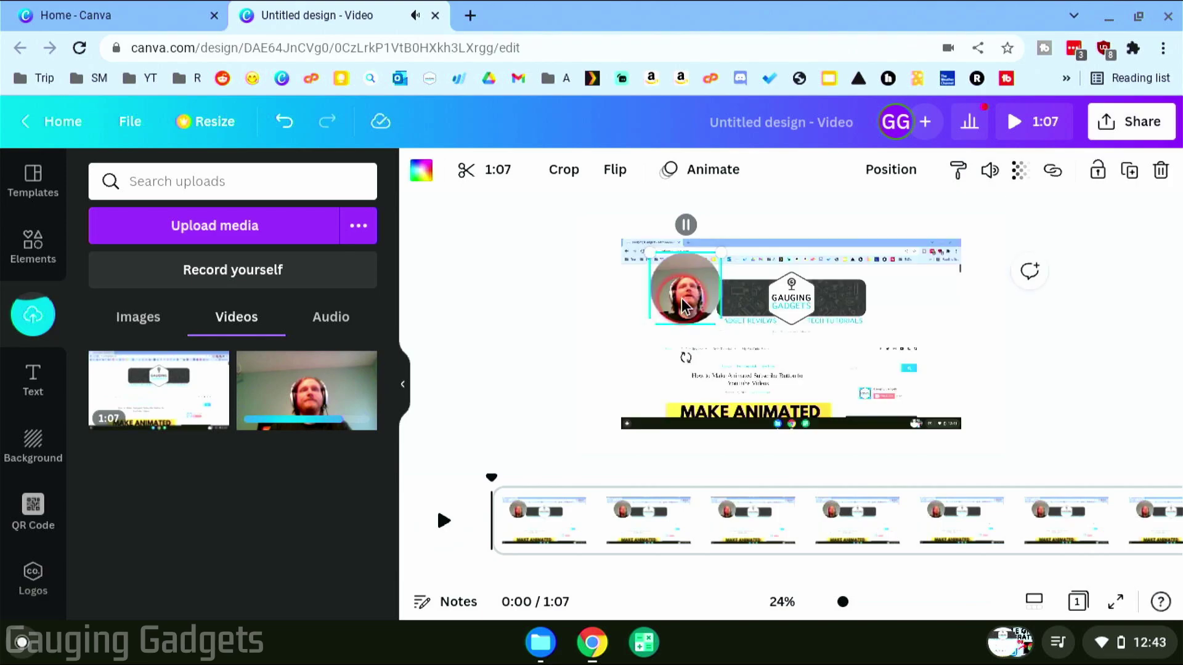
{"action": "left_click", "coordinate": [852, 328]}
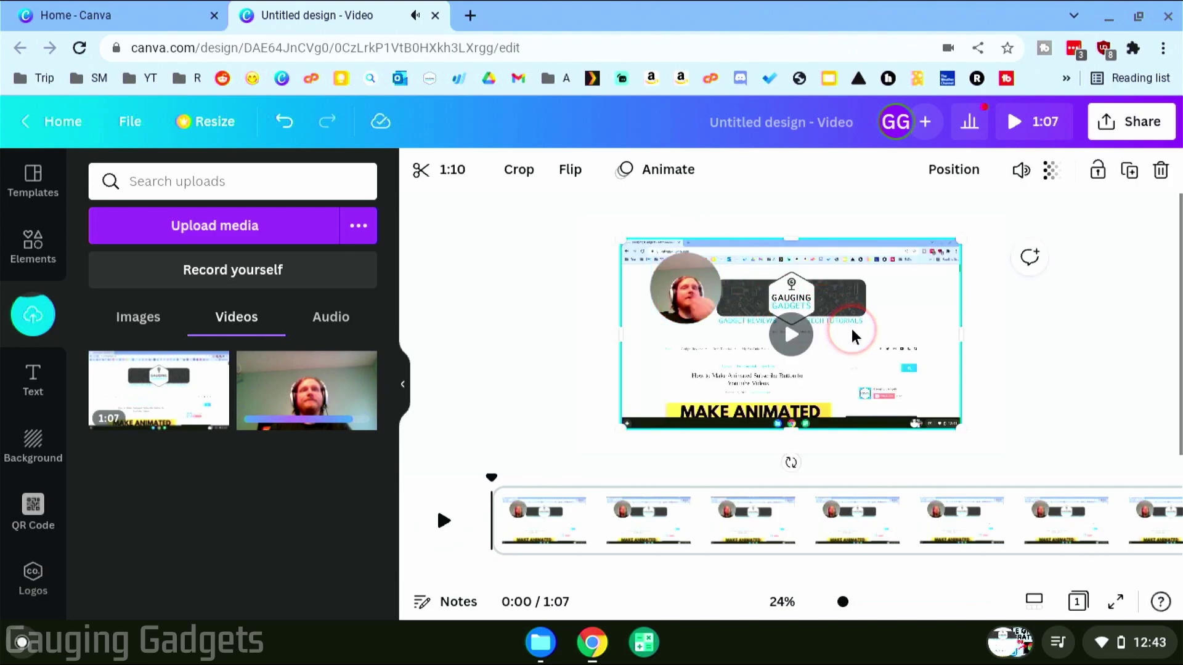
Step: Stretch the screen recording to fill the frame and move the webcam bubble bottom-right
{"action": "left_click_drag", "start_coordinate": [620, 240], "coordinate": [626, 245]}
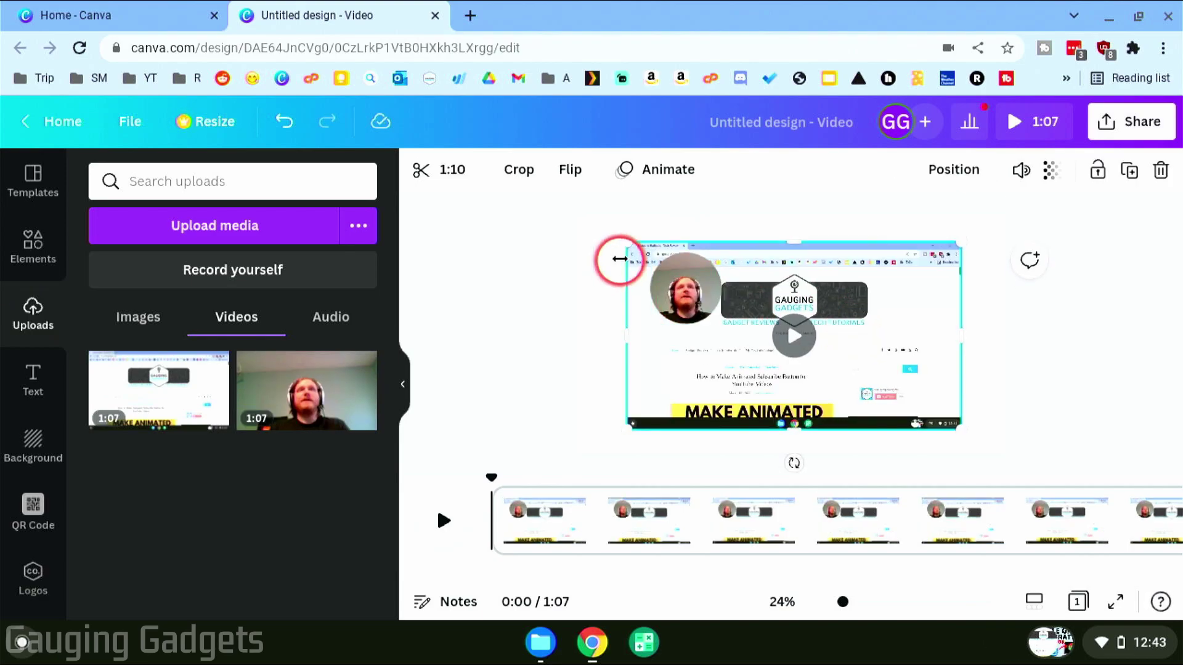
{"action": "left_click", "coordinate": [707, 302]}
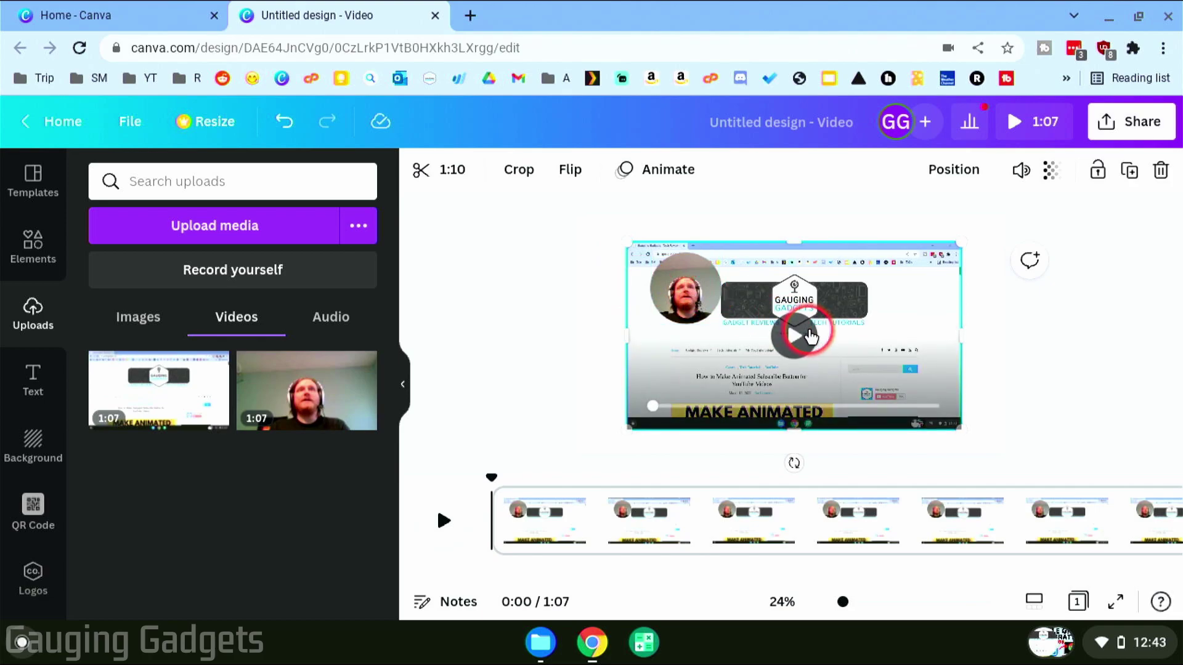
{"action": "left_click", "coordinate": [625, 242]}
{"action": "left_click_drag", "start_coordinate": [624, 240], "coordinate": [572, 216]}
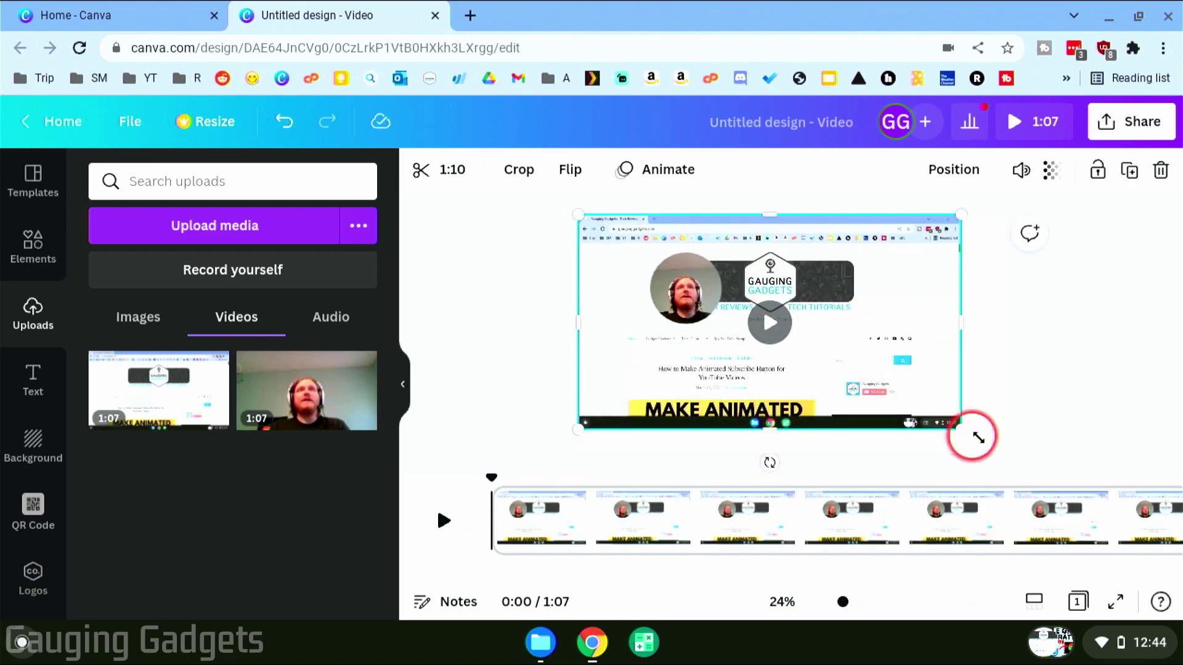
{"action": "left_click_drag", "start_coordinate": [972, 439], "coordinate": [1013, 445]}
{"action": "left_click_drag", "start_coordinate": [697, 298], "coordinate": [974, 412]}
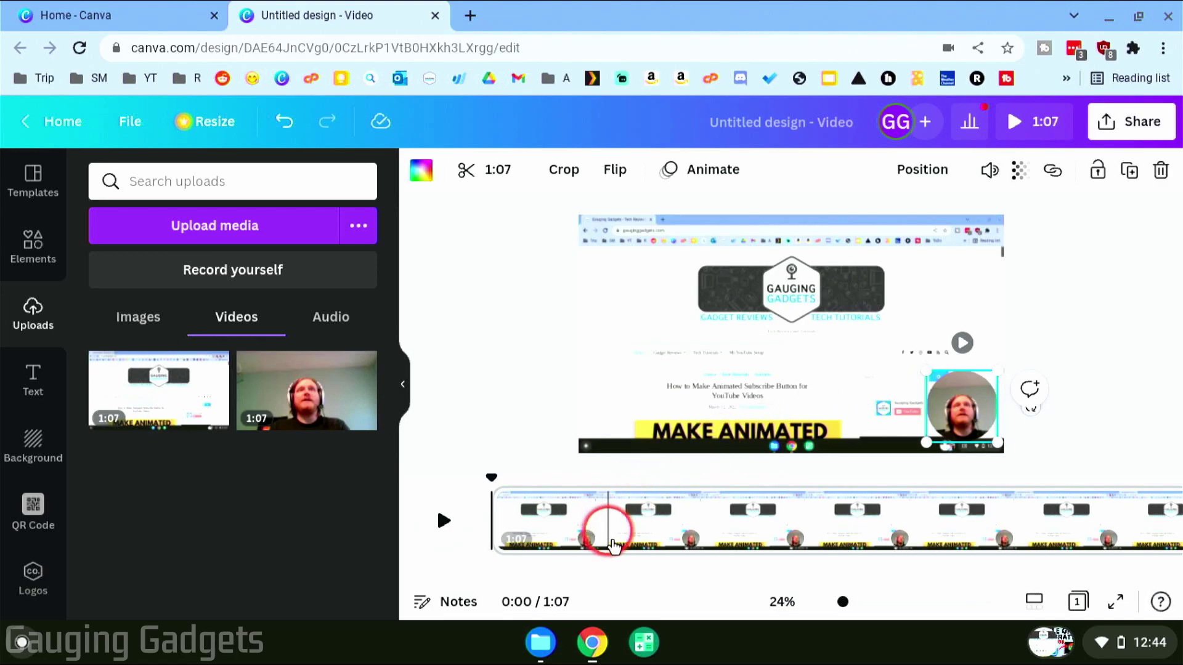
Step: Split the timeline clip at 0:07 into two pages
{"action": "left_click", "coordinate": [718, 511]}
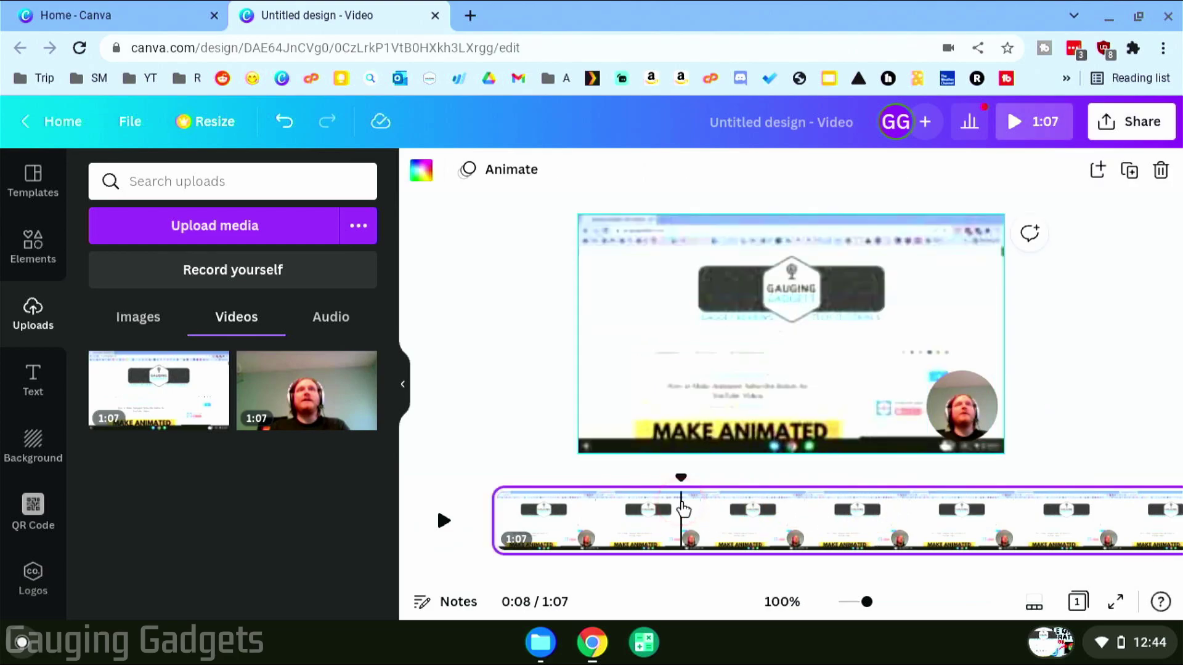
{"action": "left_click", "coordinate": [811, 511]}
{"action": "left_click_drag", "start_coordinate": [811, 512], "coordinate": [668, 509]}
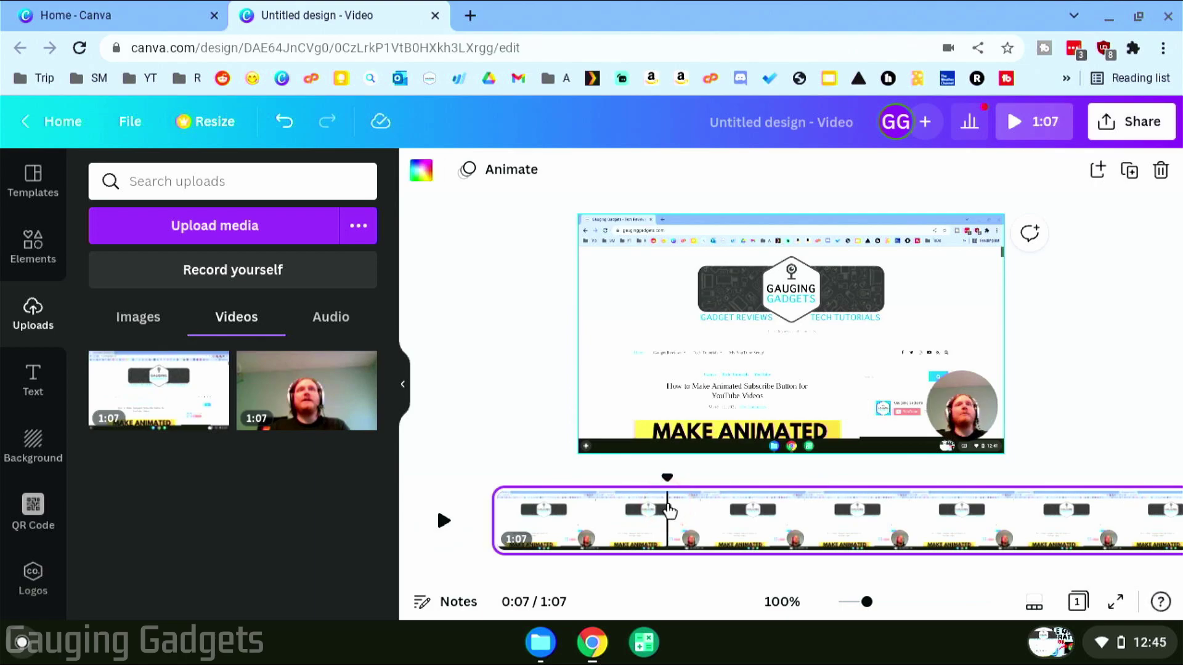
{"action": "right_click", "coordinate": [669, 511]}
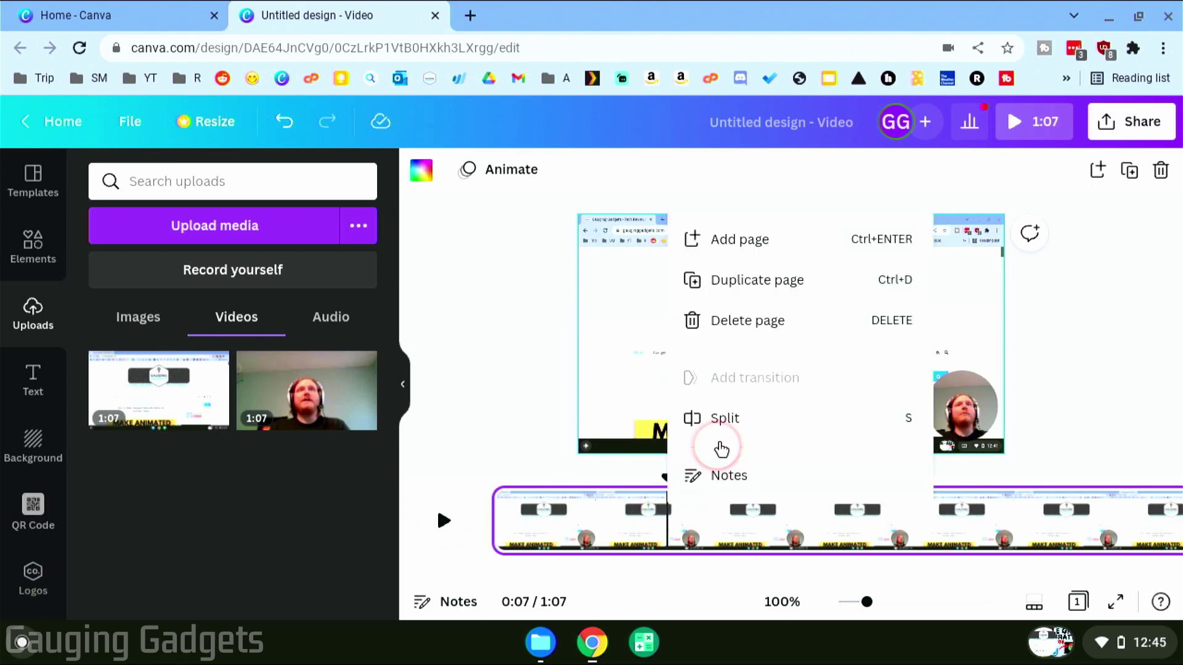
{"action": "left_click", "coordinate": [735, 424]}
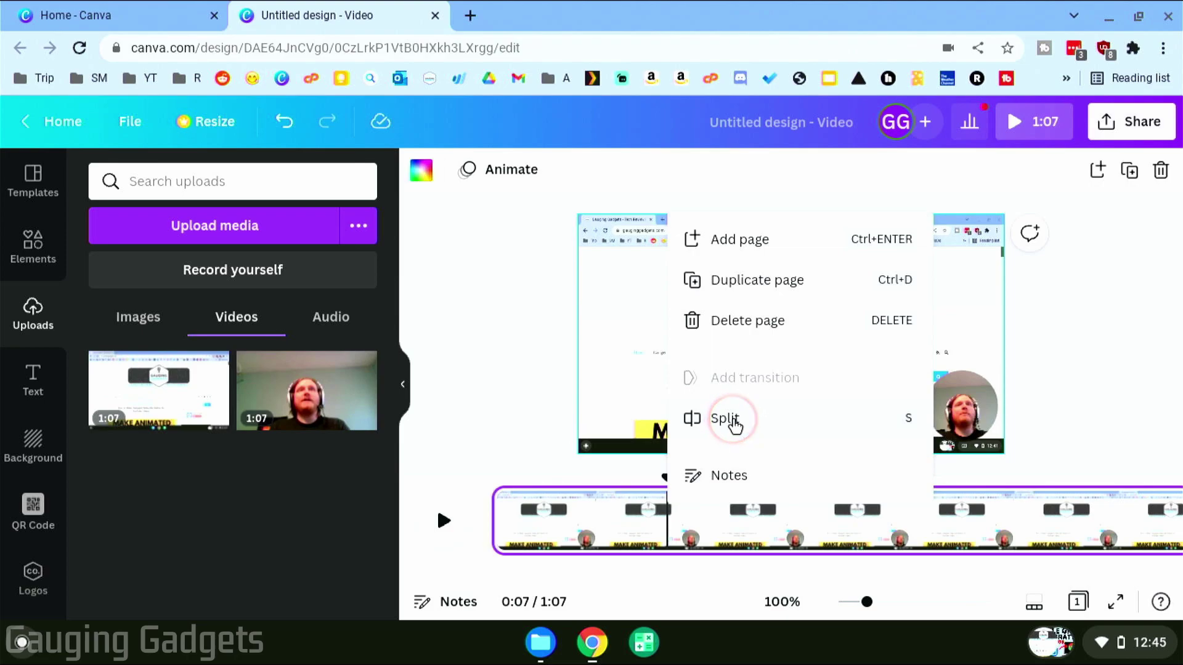
{"action": "left_click_drag", "start_coordinate": [462, 518], "coordinate": [727, 536]}
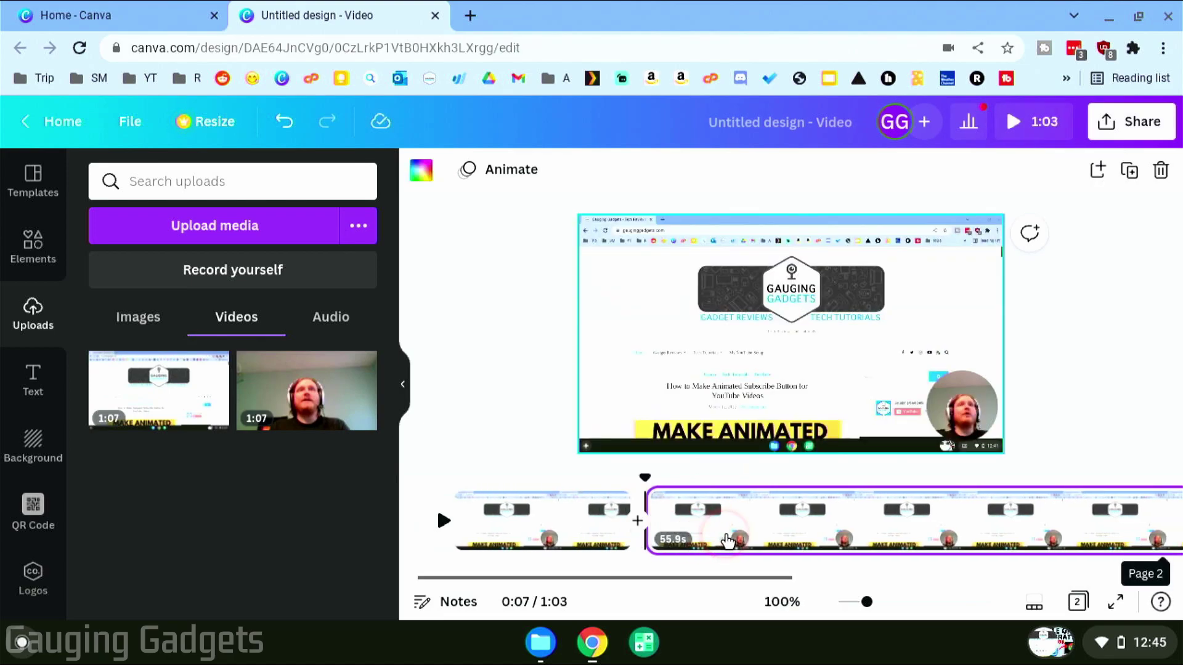
Step: Add a Dissolve transition between the pages and move page 2's webcam bubble top-left
{"action": "left_click", "coordinate": [637, 534]}
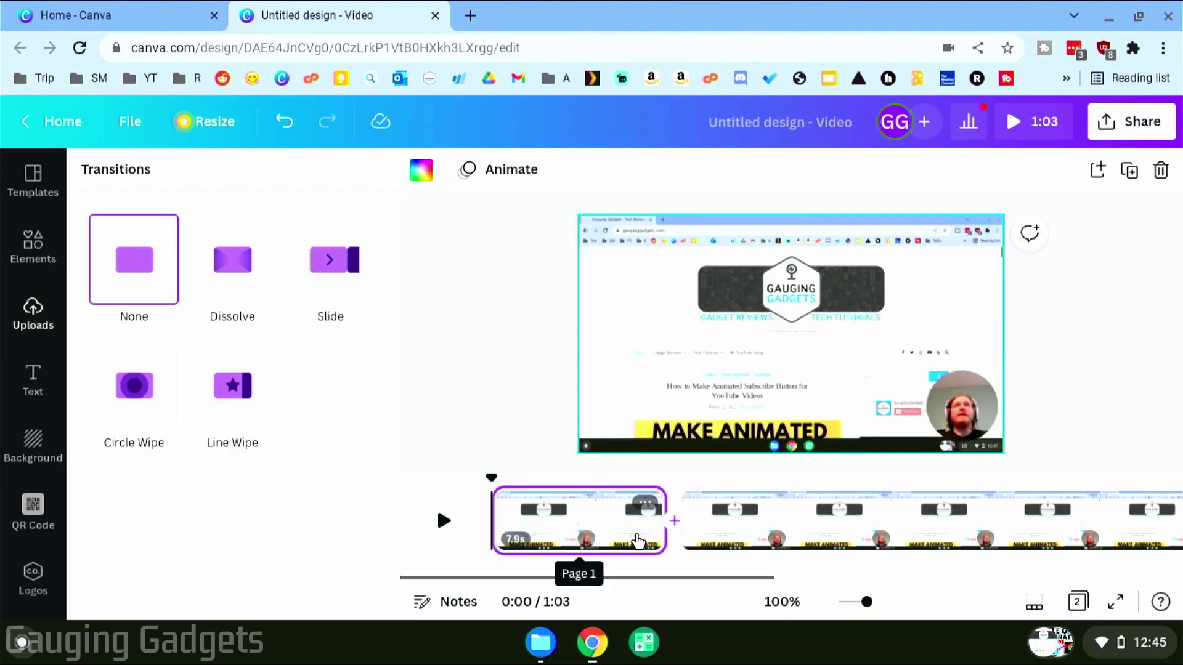
{"action": "left_click", "coordinate": [235, 287]}
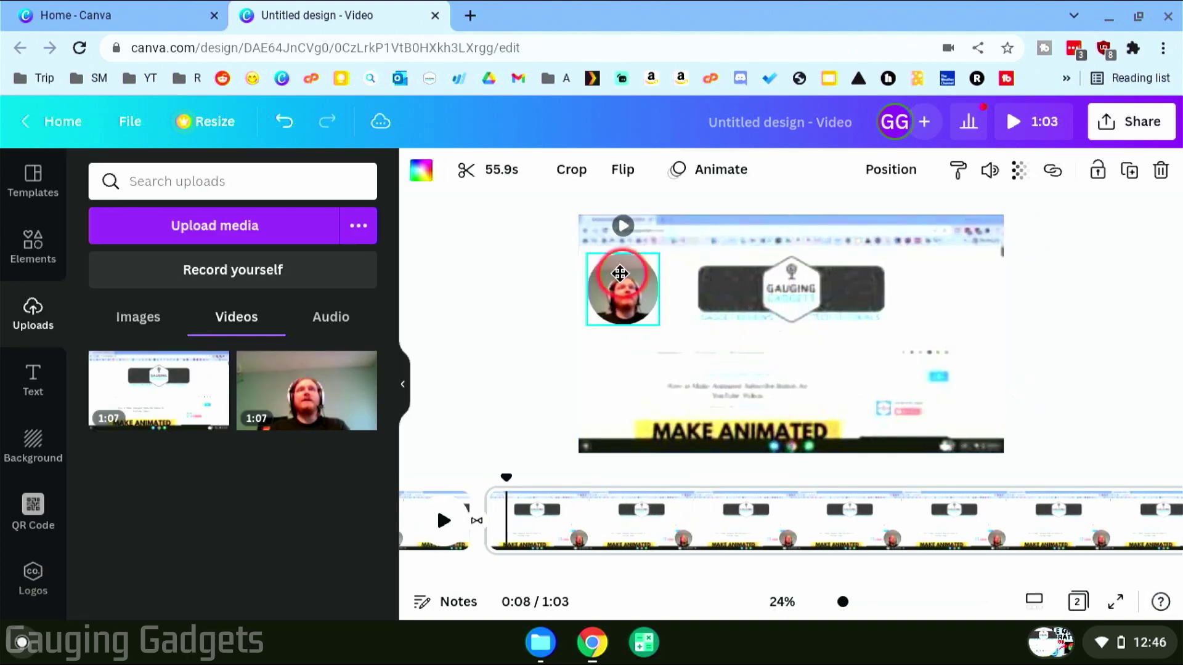
{"action": "left_click_drag", "start_coordinate": [616, 271], "coordinate": [633, 257]}
{"action": "left_click", "coordinate": [460, 544]}
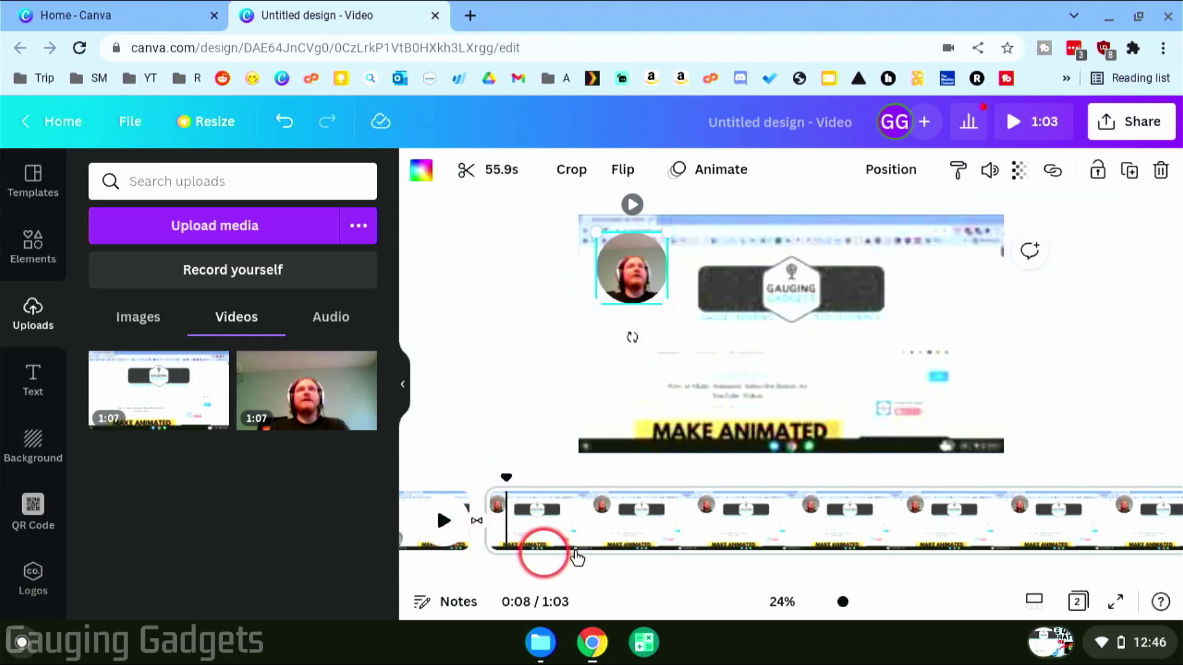
Step: Preview the video from the first page, stopping at 0:10
{"action": "left_click", "coordinate": [863, 602]}
{"action": "left_click", "coordinate": [618, 520]}
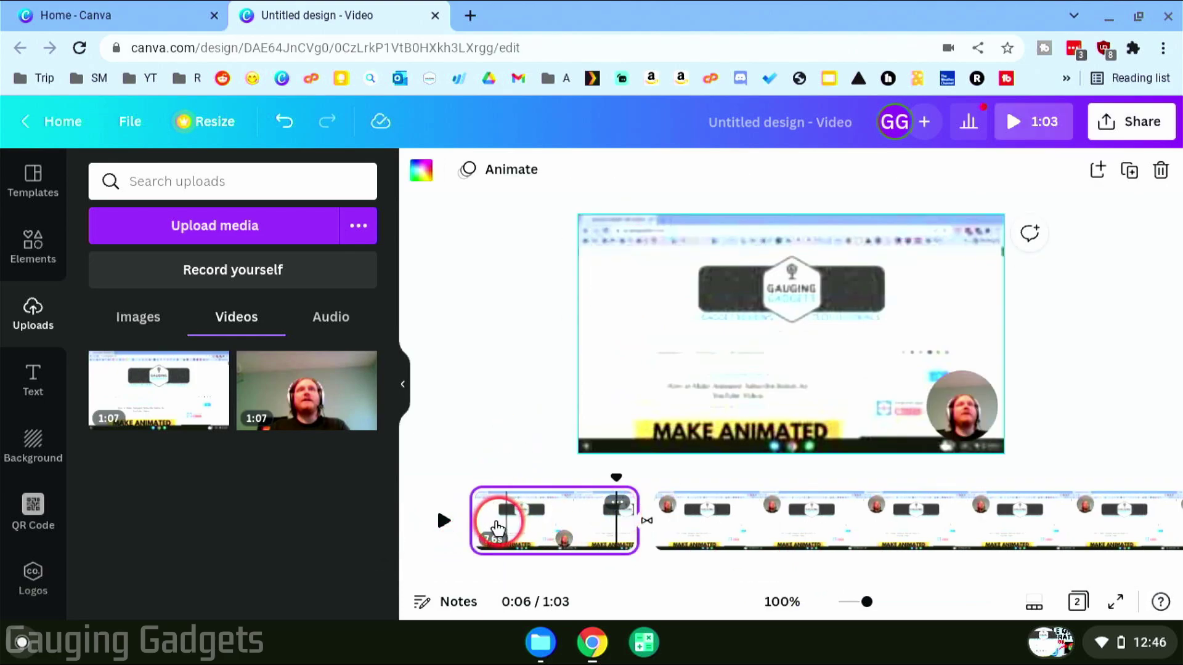
{"action": "left_click", "coordinate": [442, 522]}
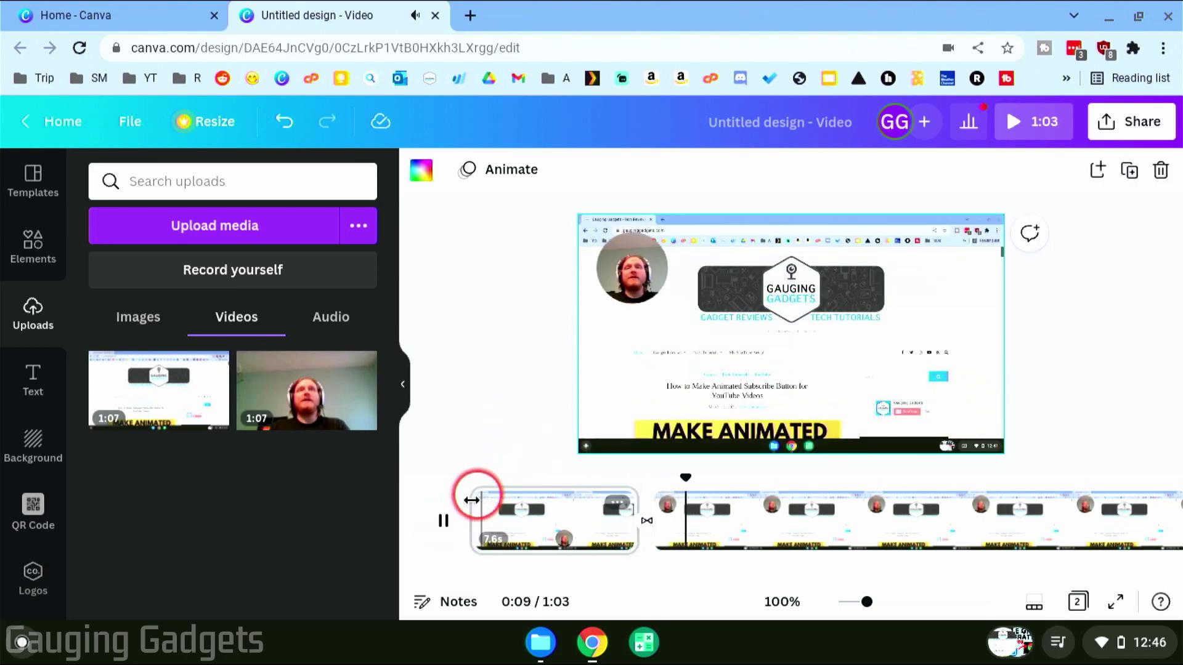
{"action": "left_click", "coordinate": [444, 522]}
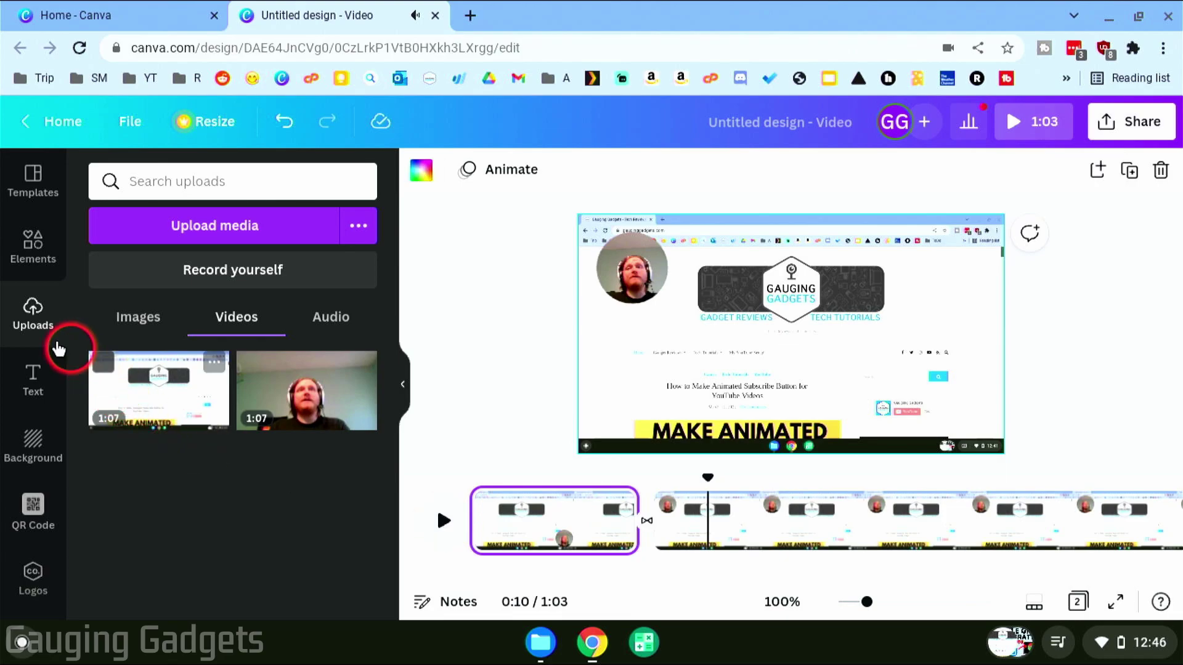
Step: Drag the round Canva logo from Elements onto the centre of page 1
{"action": "left_click", "coordinate": [34, 259]}
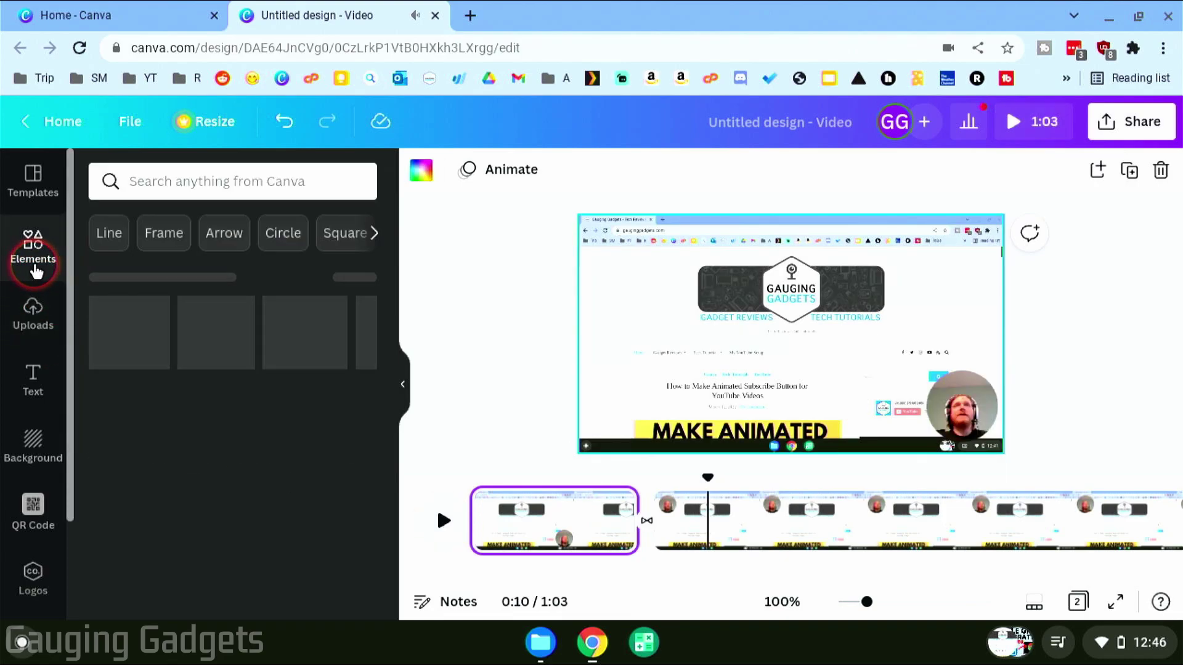
{"action": "left_click_drag", "start_coordinate": [117, 329], "coordinate": [792, 342]}
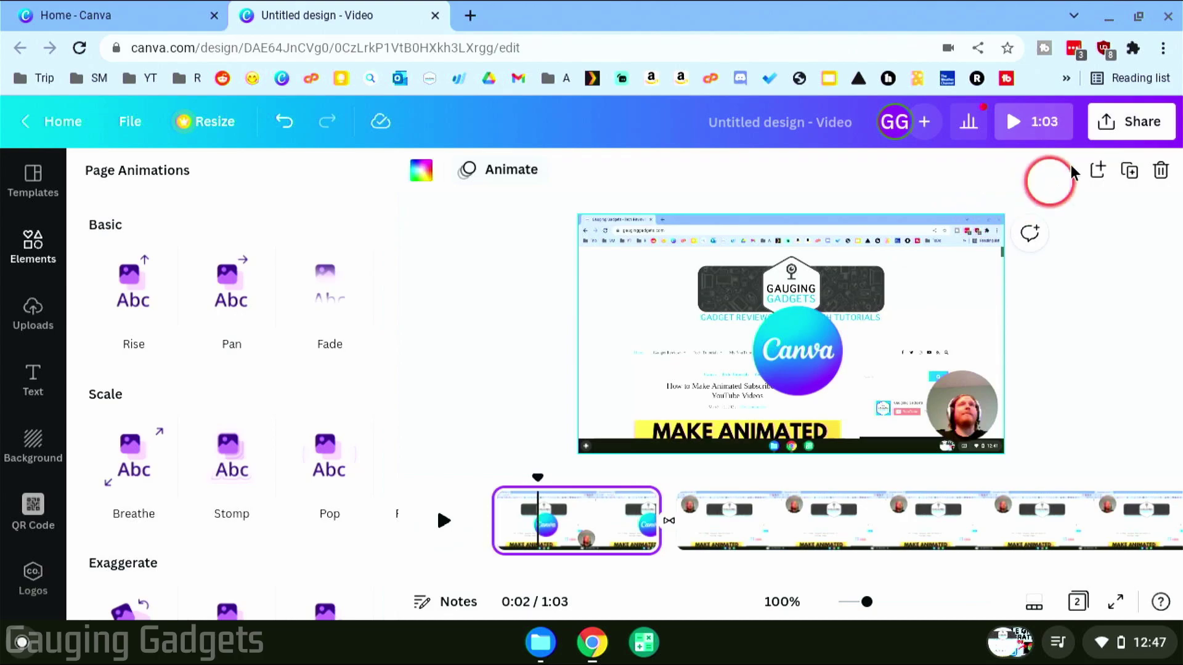
Step: Download both pages of the design as an MP4 video from the Share menu
{"action": "left_click", "coordinate": [1116, 137]}
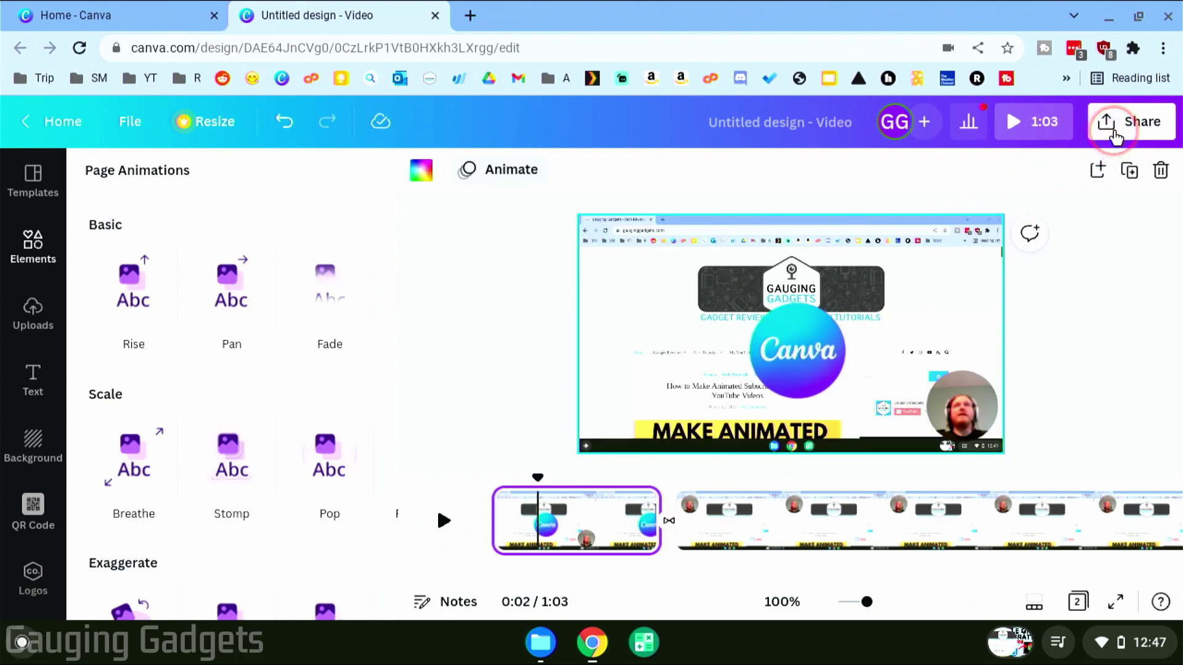
{"action": "scroll", "coordinate": [1007, 407], "scroll_direction": "down", "scroll_amount": 3}
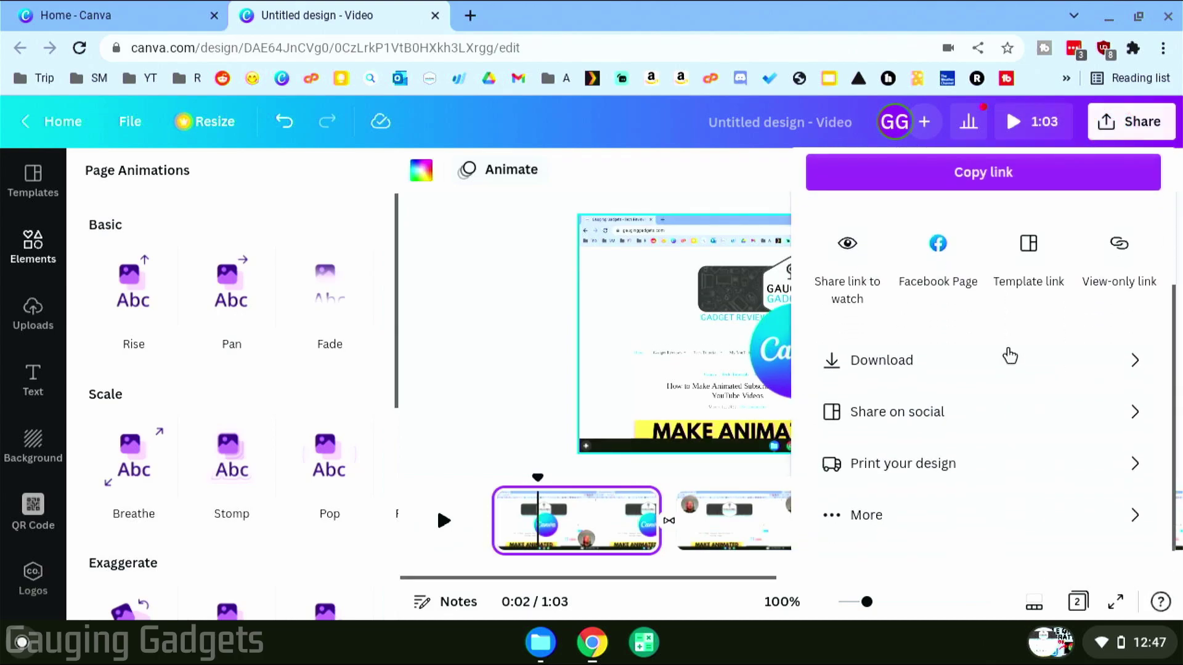
{"action": "left_click", "coordinate": [910, 371]}
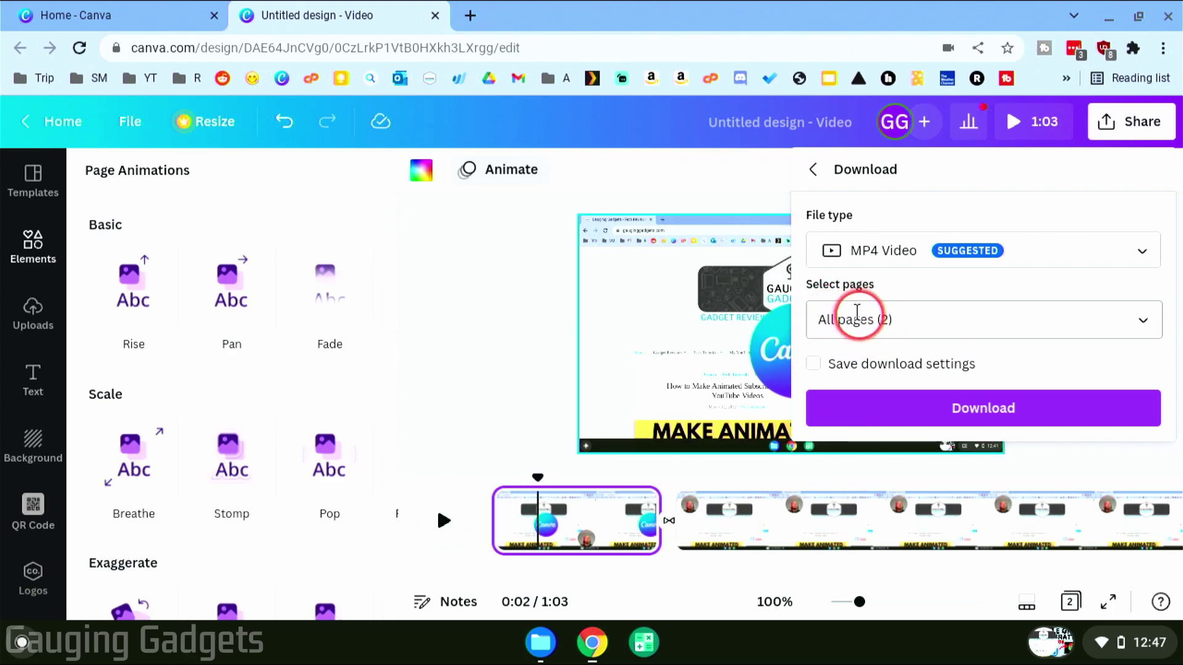
{"action": "left_click", "coordinate": [977, 404]}
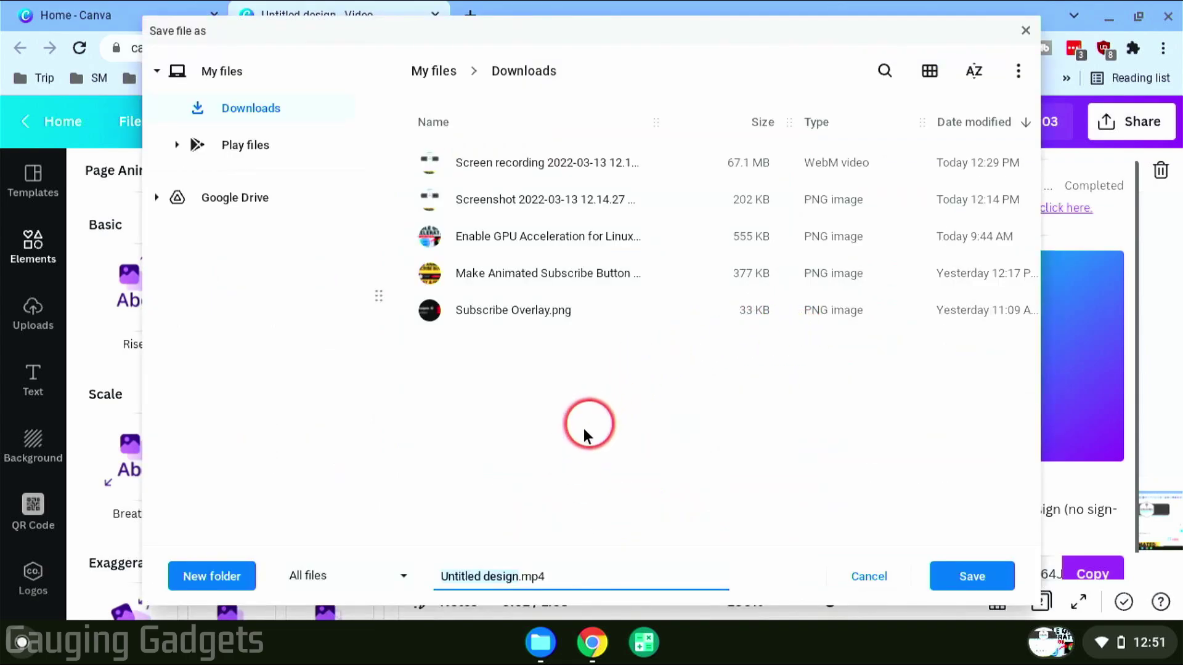
Step: Save the video to Downloads as Test.mp4, then close the preview player
{"action": "type", "text": "Test"}
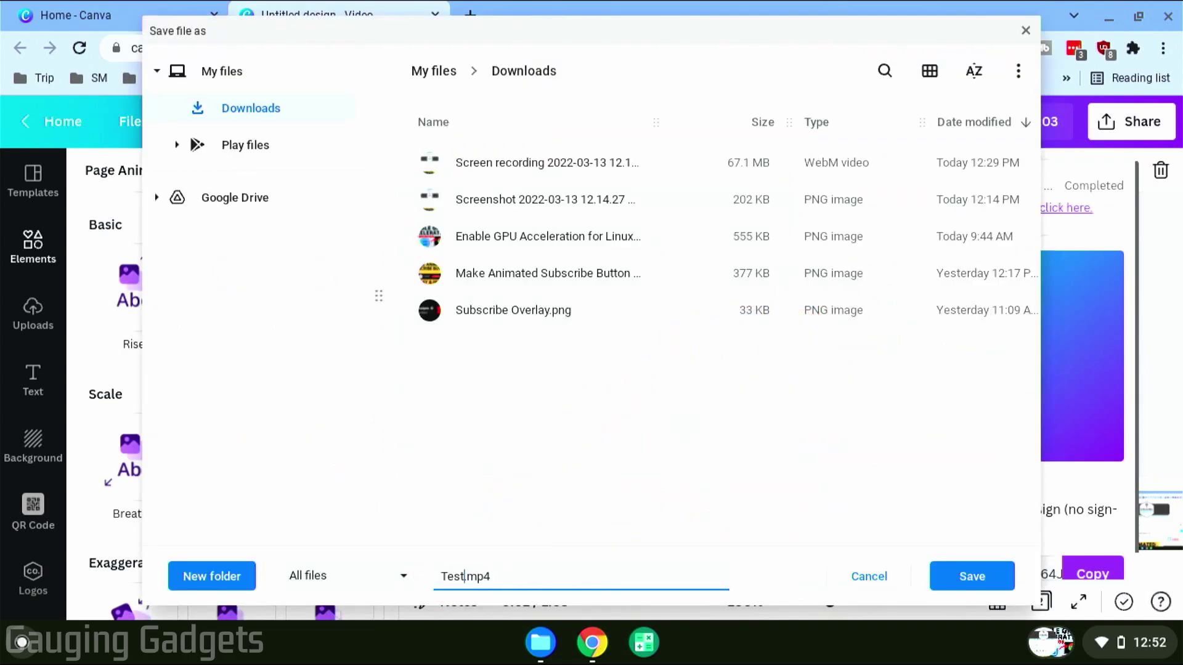
{"action": "key", "text": "Return"}
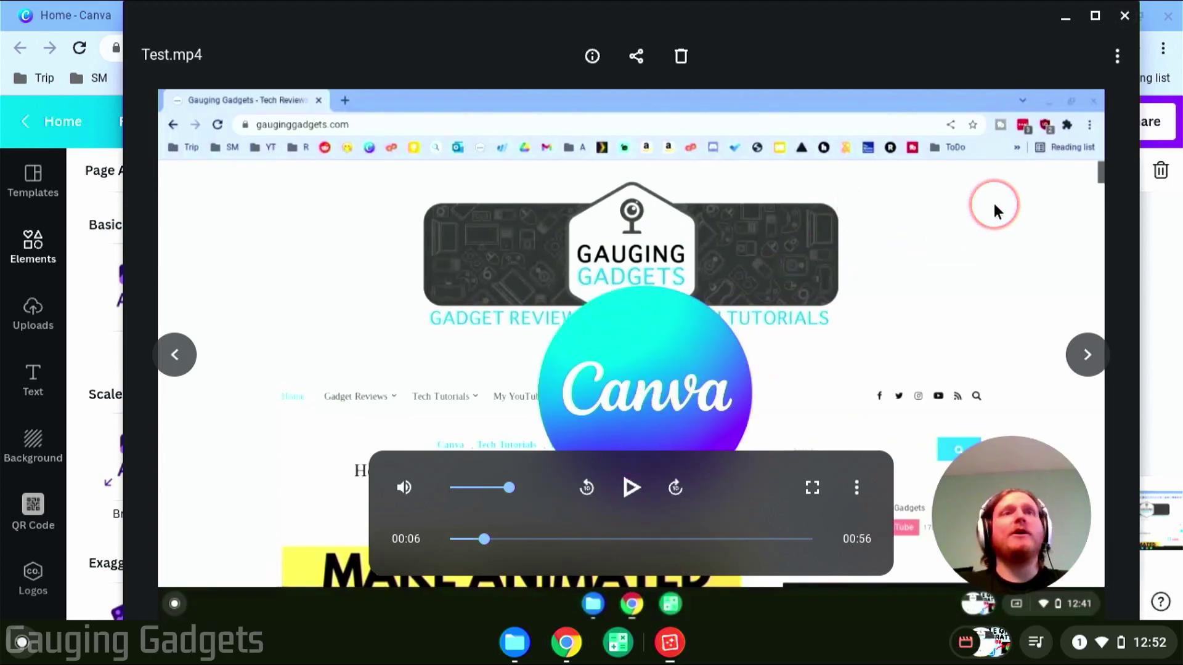
{"action": "left_click", "coordinate": [1124, 17]}
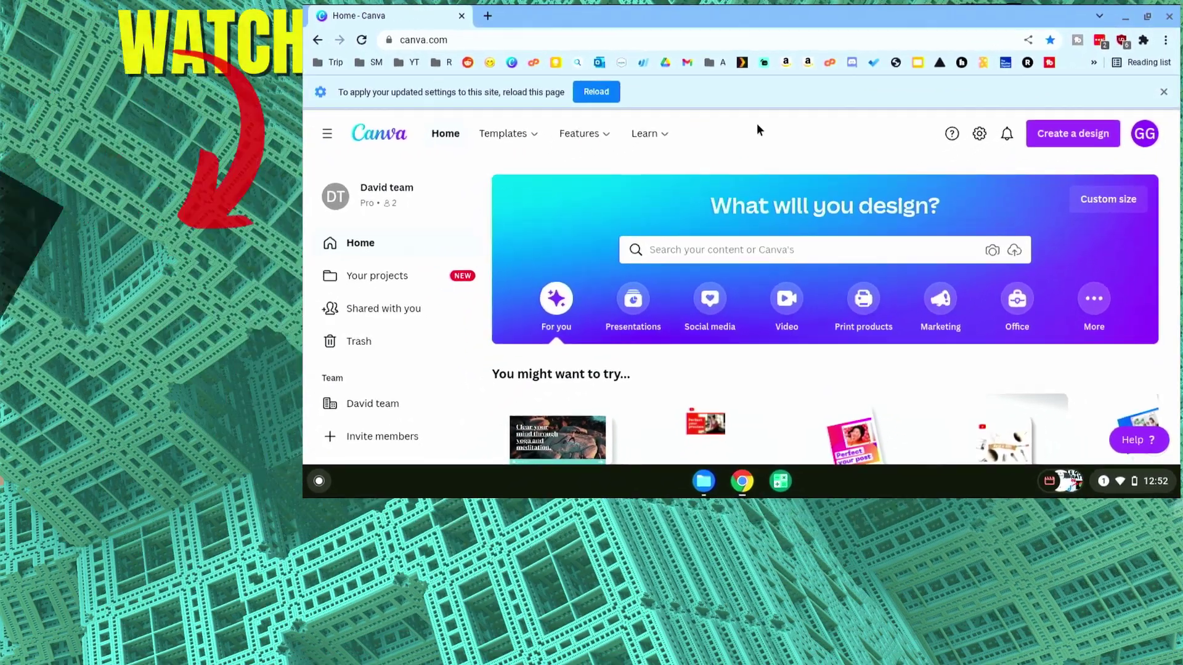